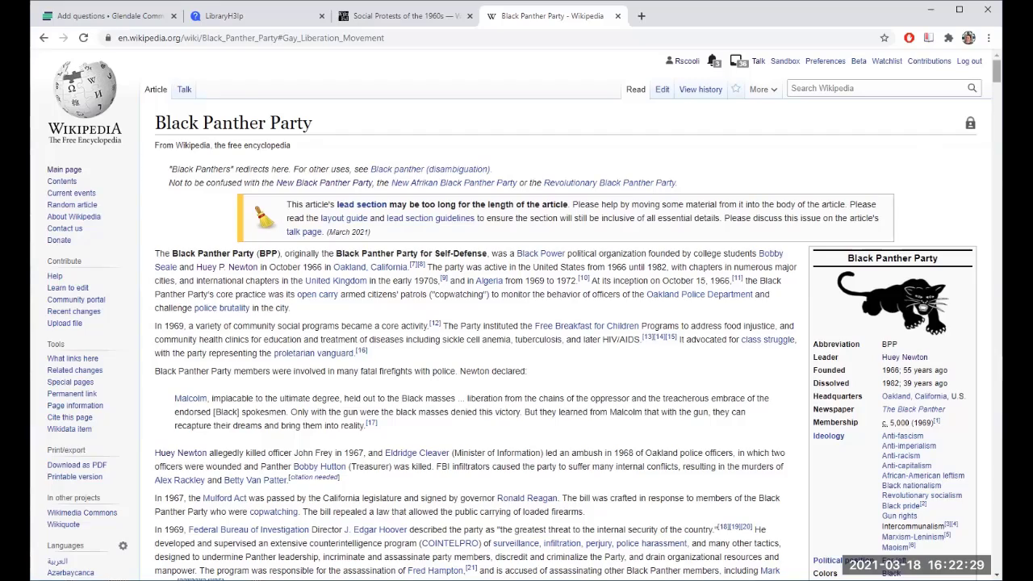
Find the Gay Liberation Movement entry in the table of contents of the Black Panther Party article
scroll(513, 315, "down", 15)
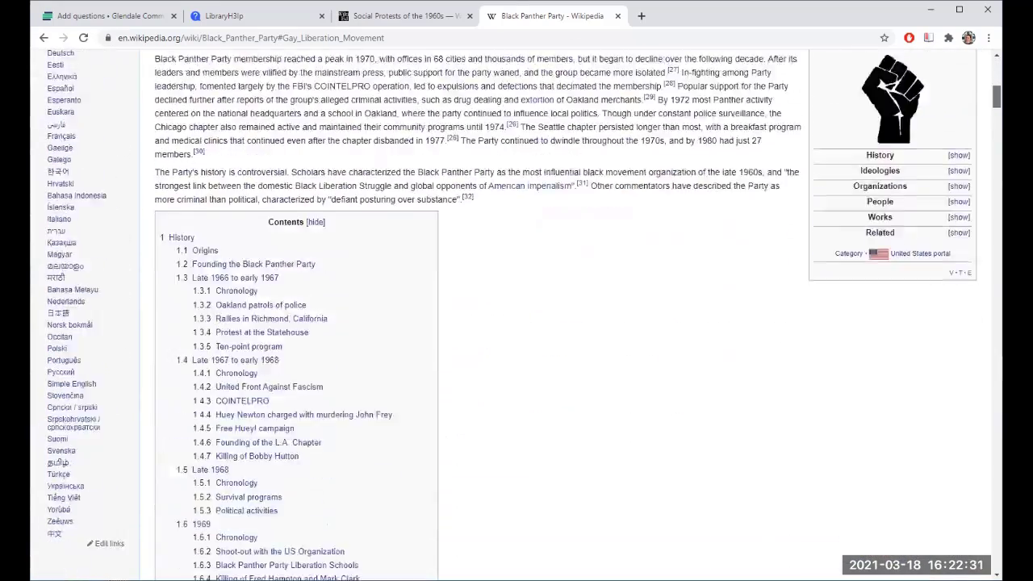
scroll(482, 253, "down", 6)
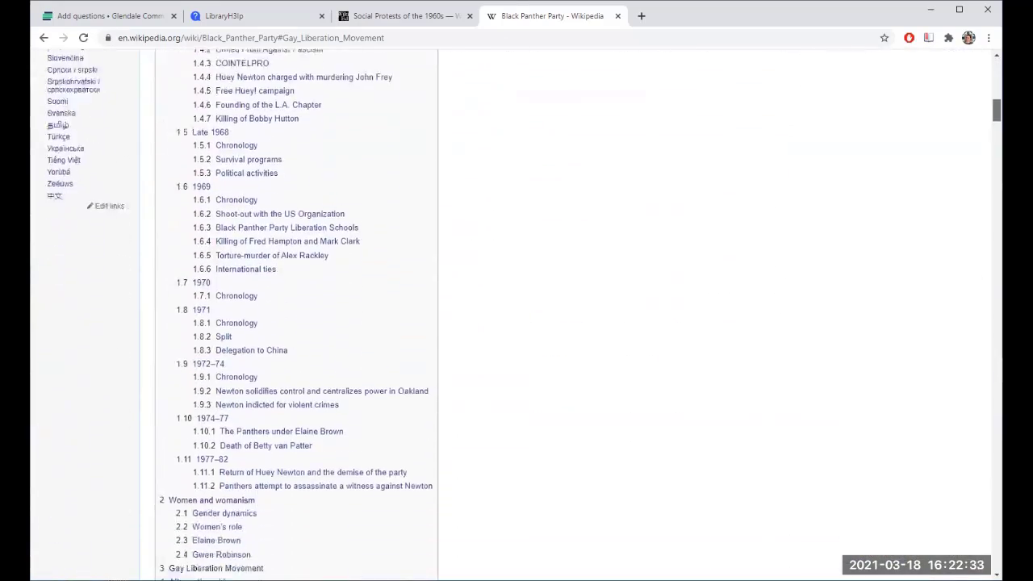
left_click(212, 467)
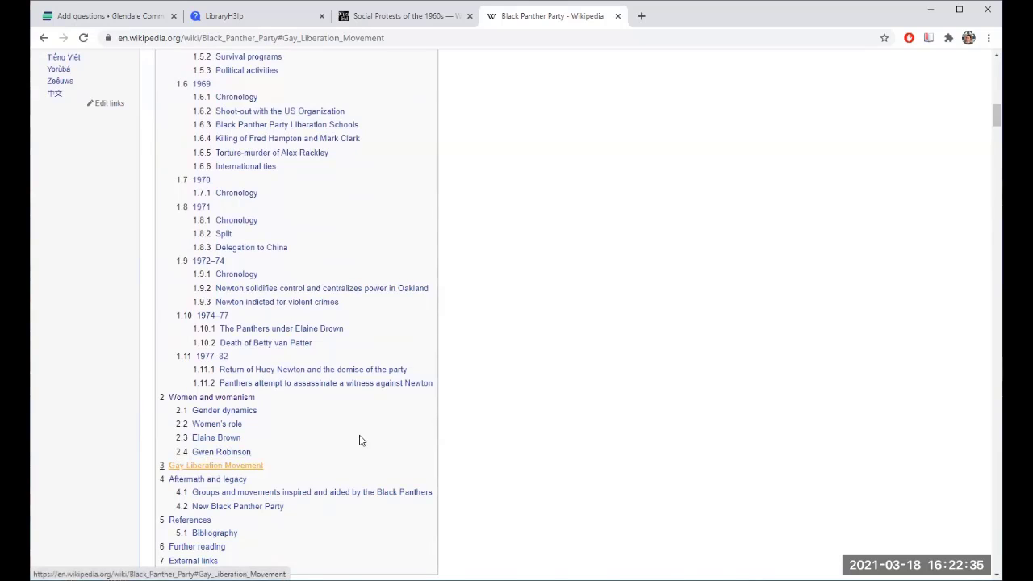
scroll(359, 327, "up", 1)
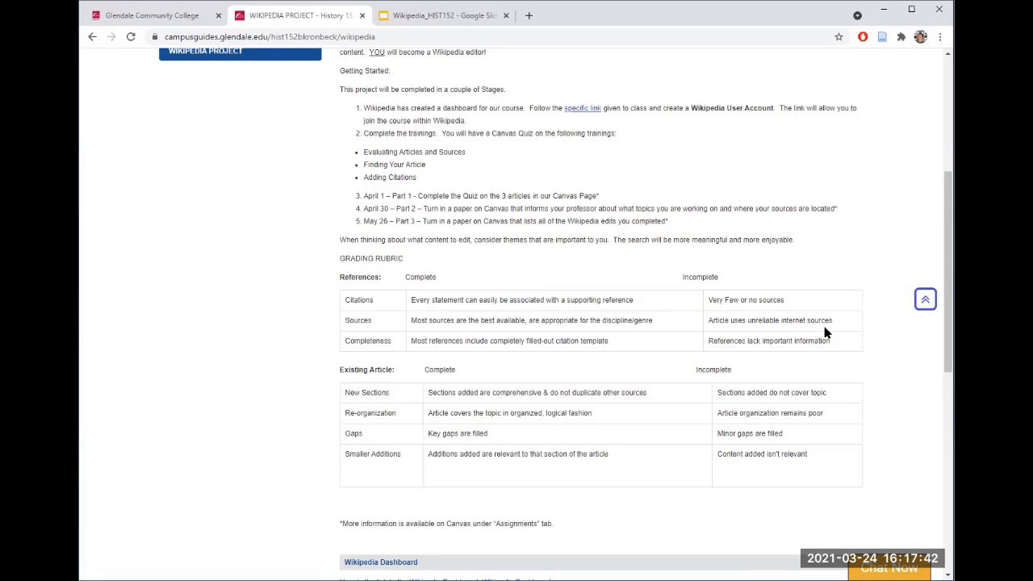
Switch to the Wikipedia_HIST152 slides and compare the source examples on slide 5 with those on slide 6
left_click(422, 15)
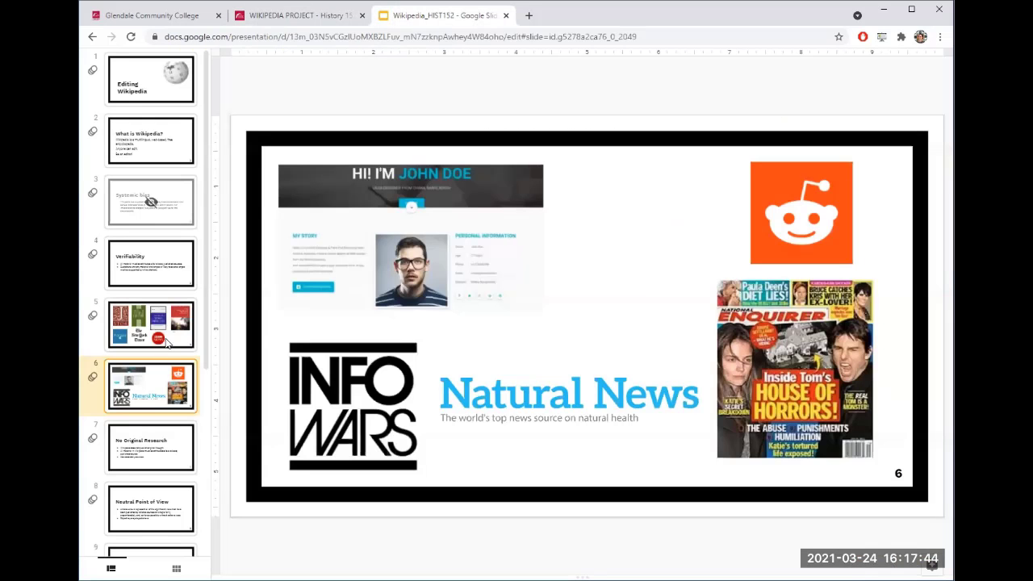
left_click(161, 344)
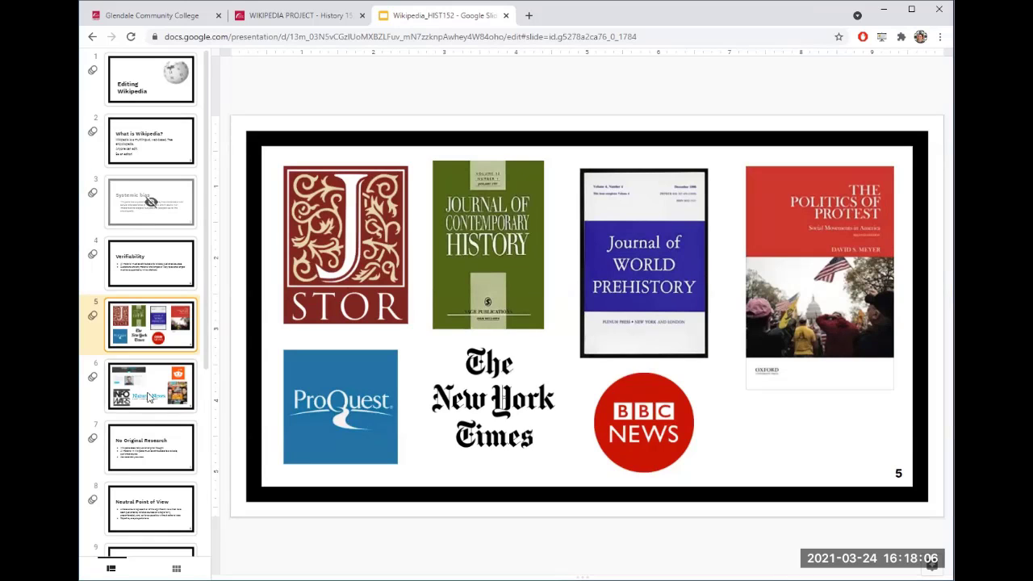
left_click(186, 404)
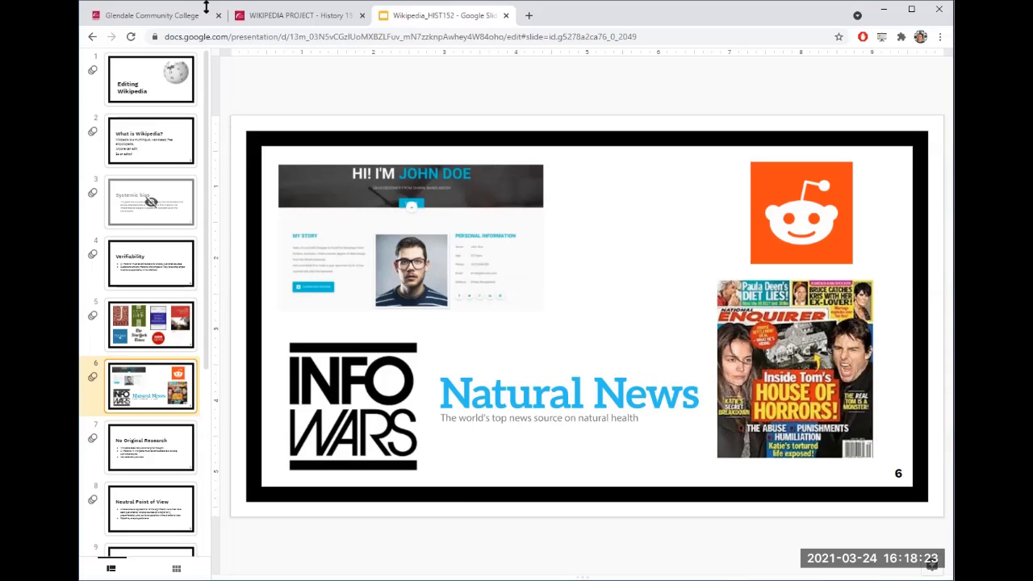
Search the Glendale Community College library's resources for "black panther party gay liberation"
left_click(165, 17)
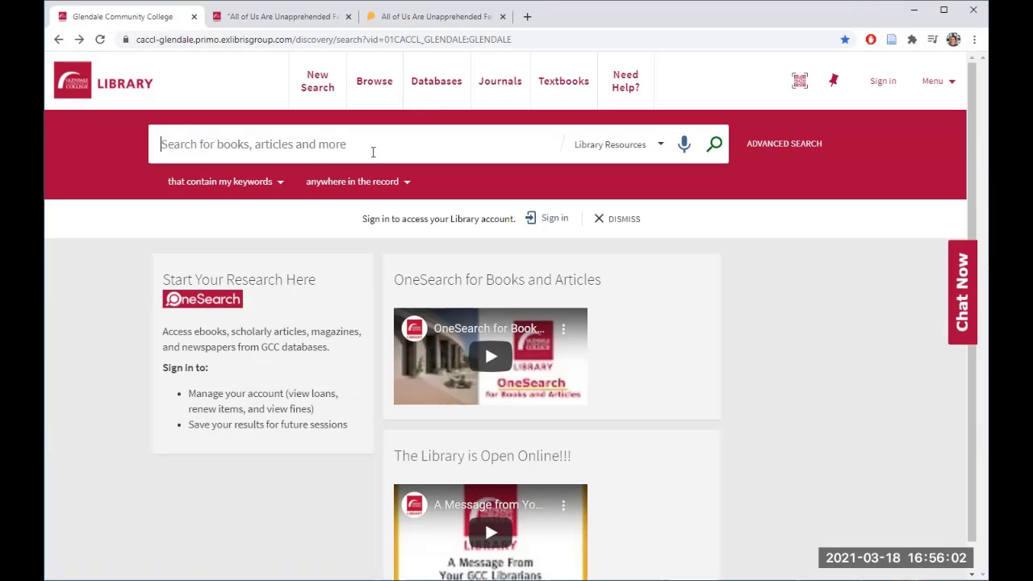
type("black panther party gay liberation")
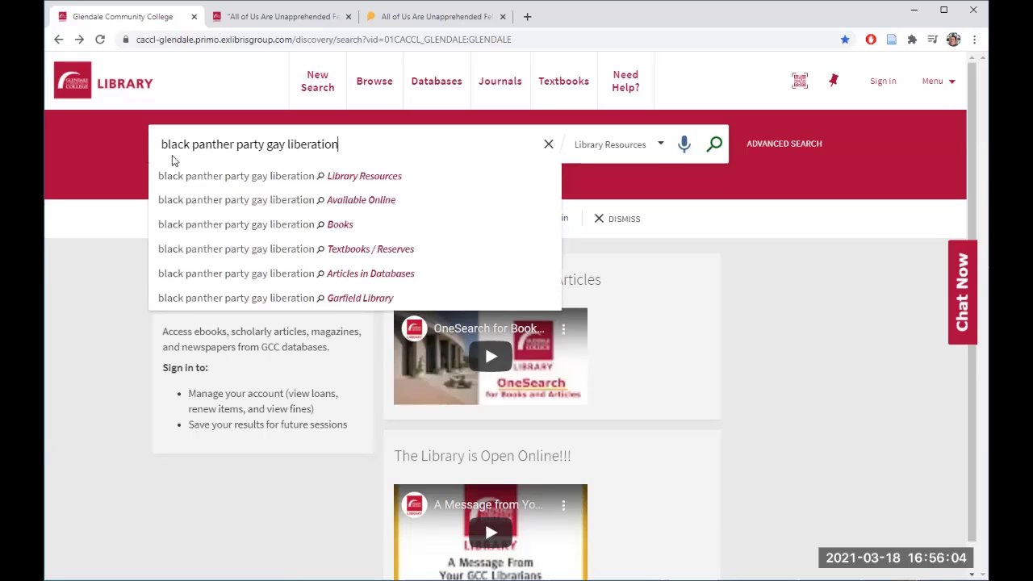
left_click(714, 143)
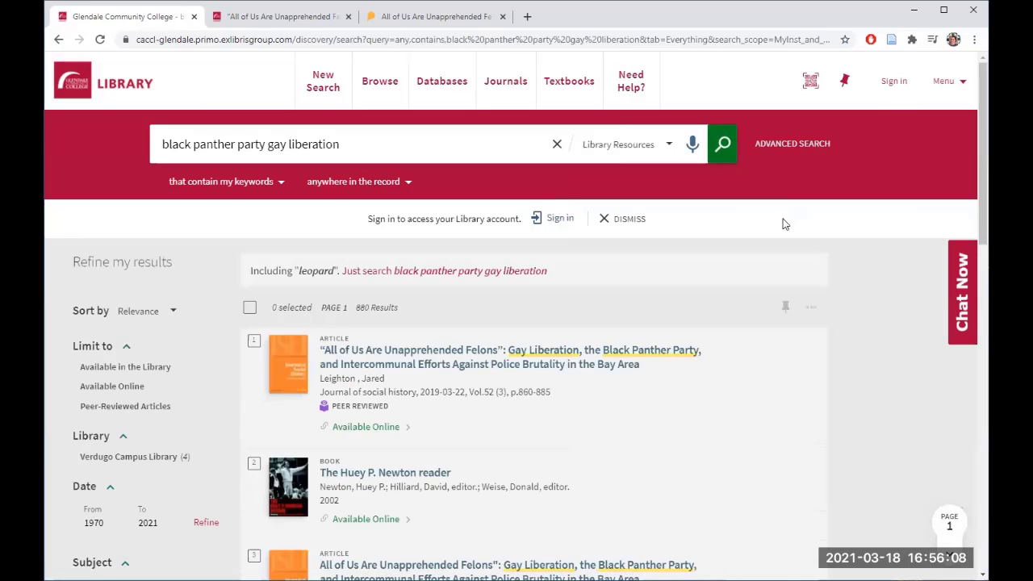
Check the first result's peer-reviewed label and open the record for "All of Us Are Unapprehended Felons"
scroll(834, 328, "down", 1)
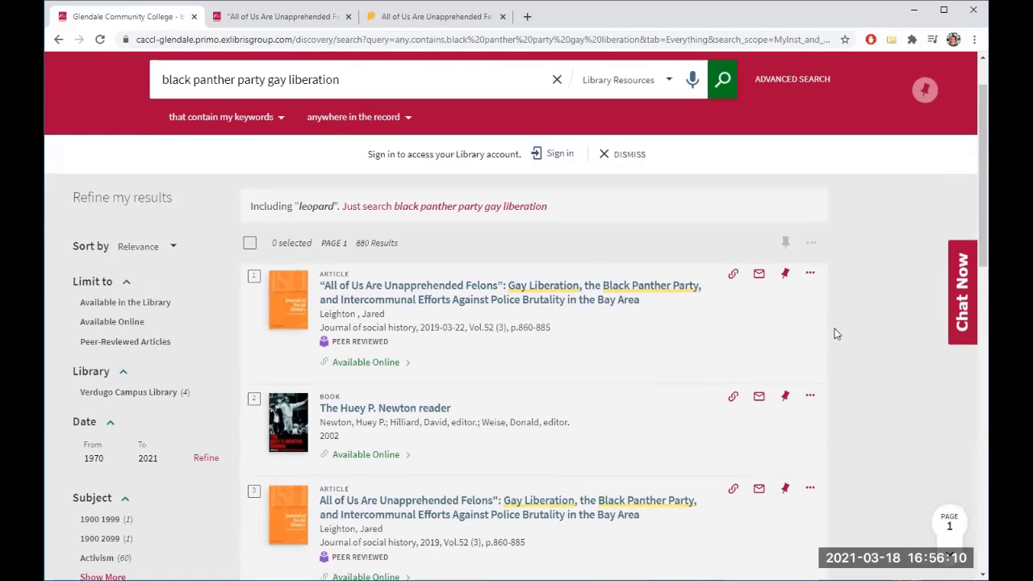
scroll(273, 281, "down", 1)
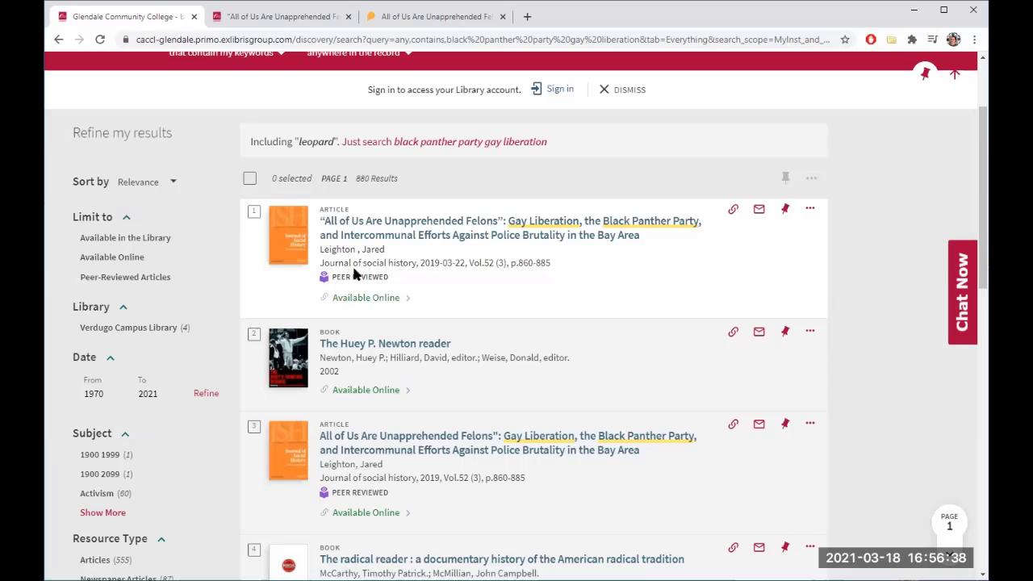
mouse_move(385, 276)
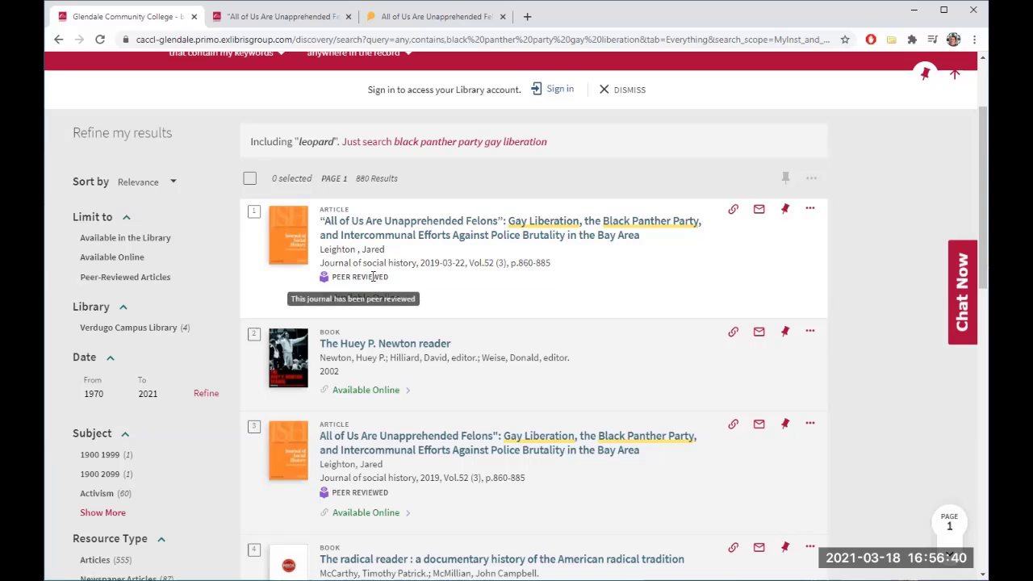
left_click(416, 237)
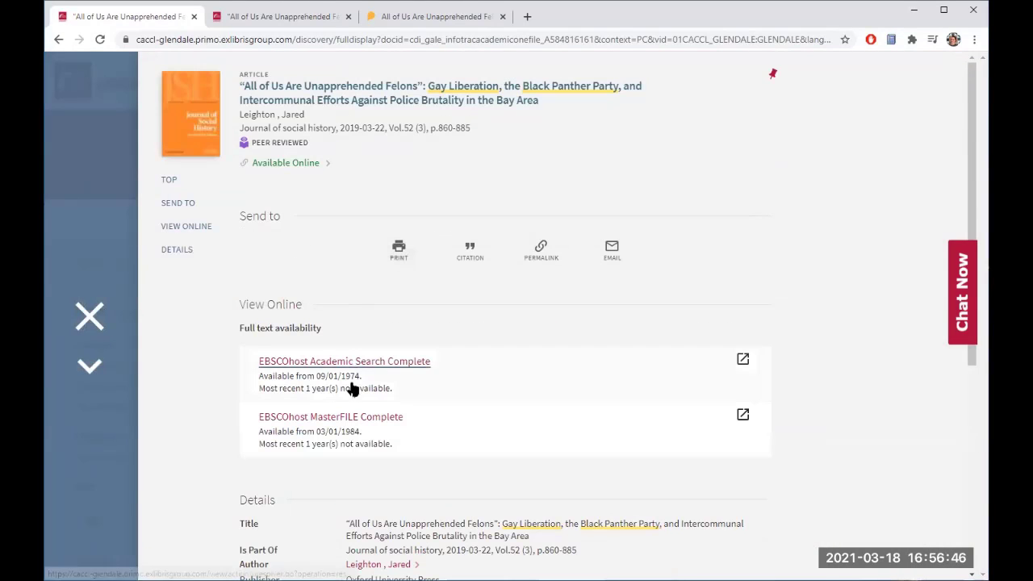
Switch to the article's open Project MUSE PDF and enlarge it to 150%
left_click(379, 18)
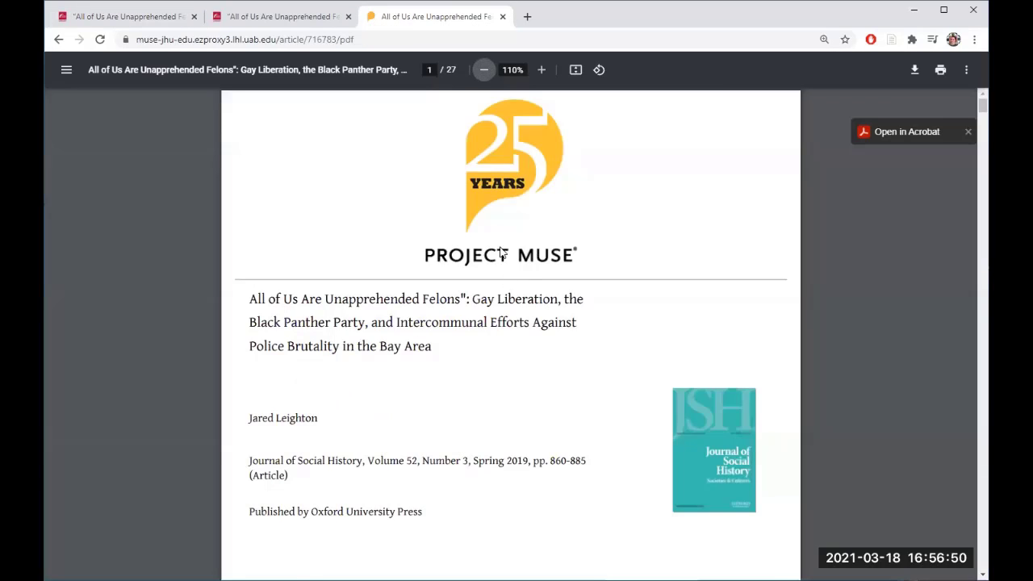
left_click(542, 70)
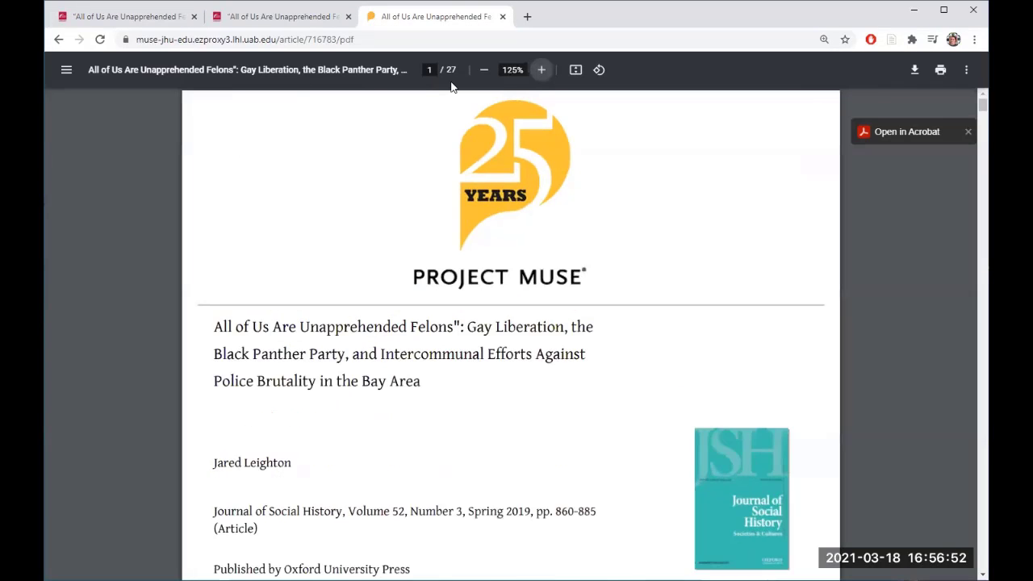
left_click(541, 69)
Read the article's abstract and highlight the passage from "Perhaps the central issue of cooperation" to "crucial to doing so"
scroll(646, 365, "down", 5)
scroll(628, 365, "down", 5)
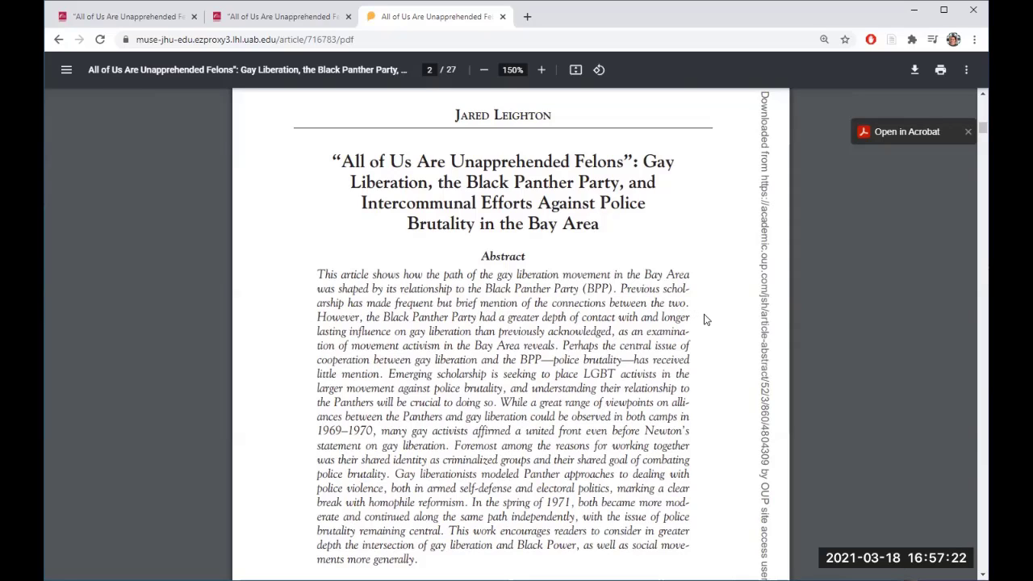
scroll(694, 319, "down", 1)
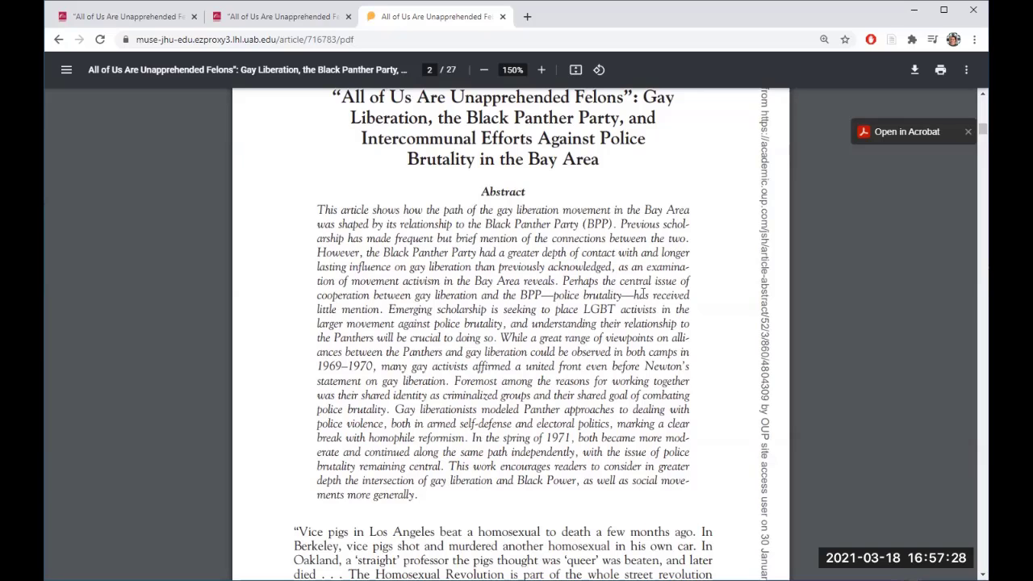
left_click_drag(564, 281, 498, 339)
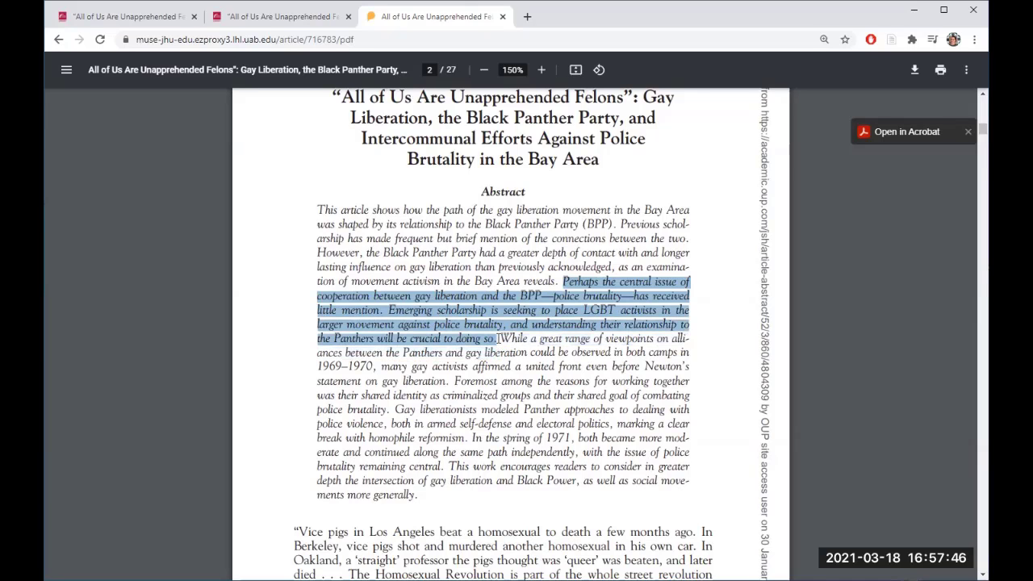
left_click(539, 354)
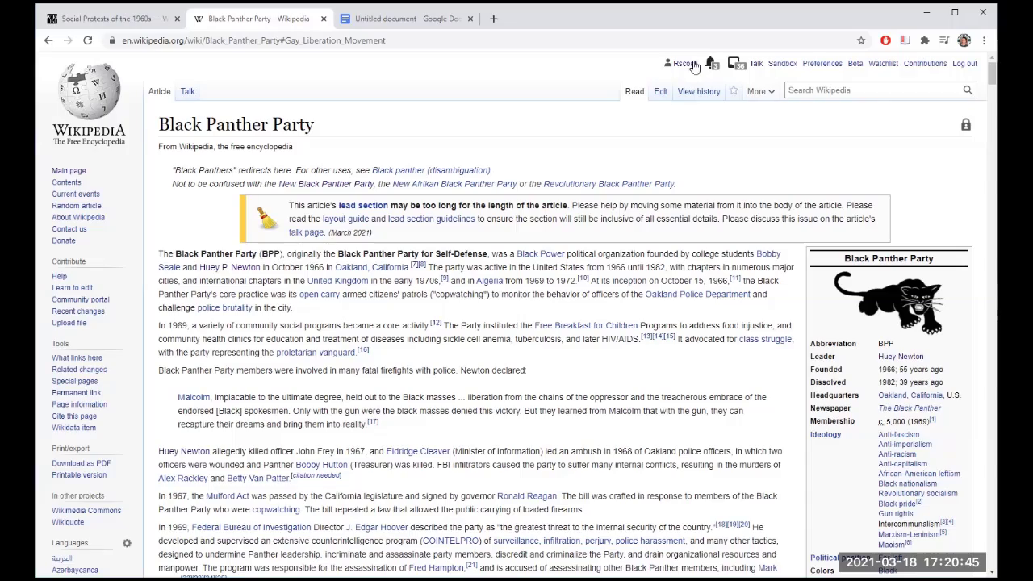
Go to the Gay Liberation Movement section of Wikipedia's Black Panther Party article through its table of contents
scroll(487, 267, "down", 15)
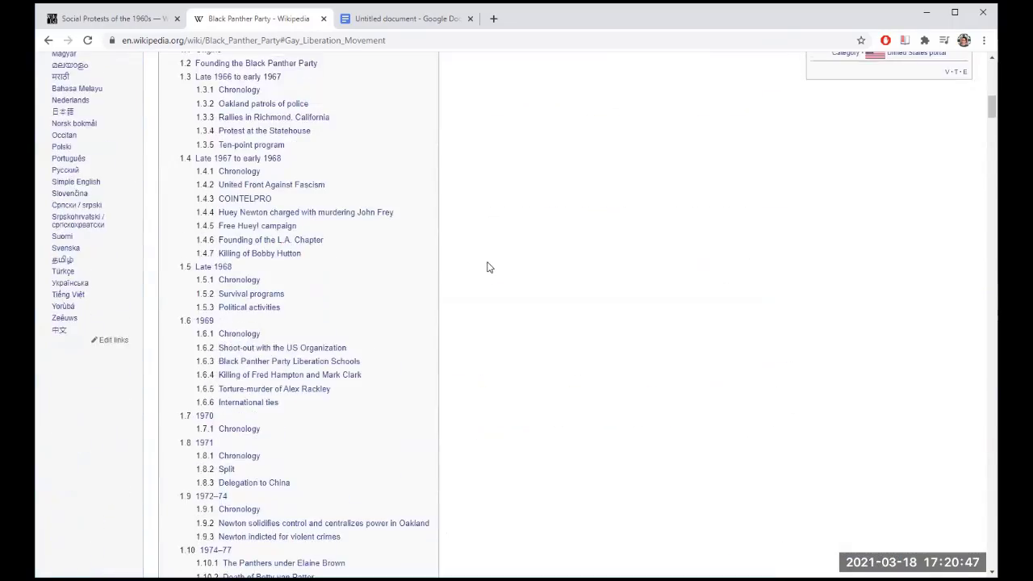
scroll(489, 266, "down", 5)
left_click(261, 334)
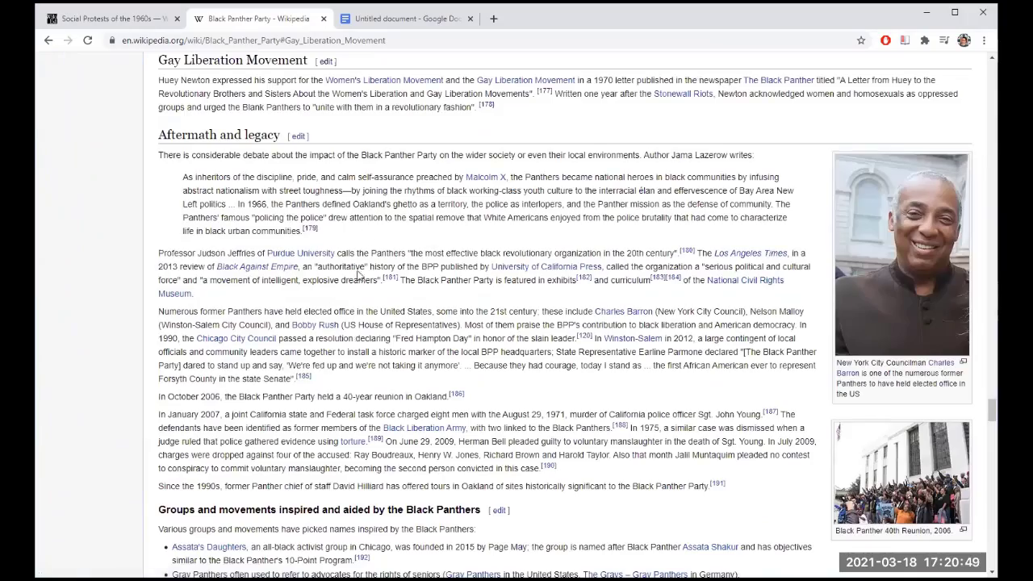
scroll(358, 274, "up", 2)
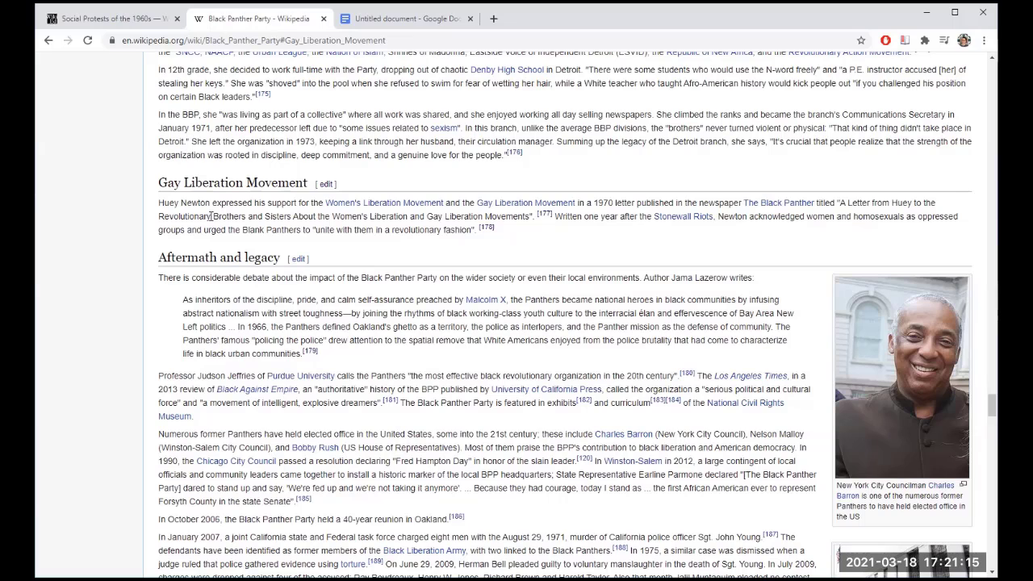
Copy the sentence about the shared fight against police brutality from the untitled Google Docs document
left_click(428, 18)
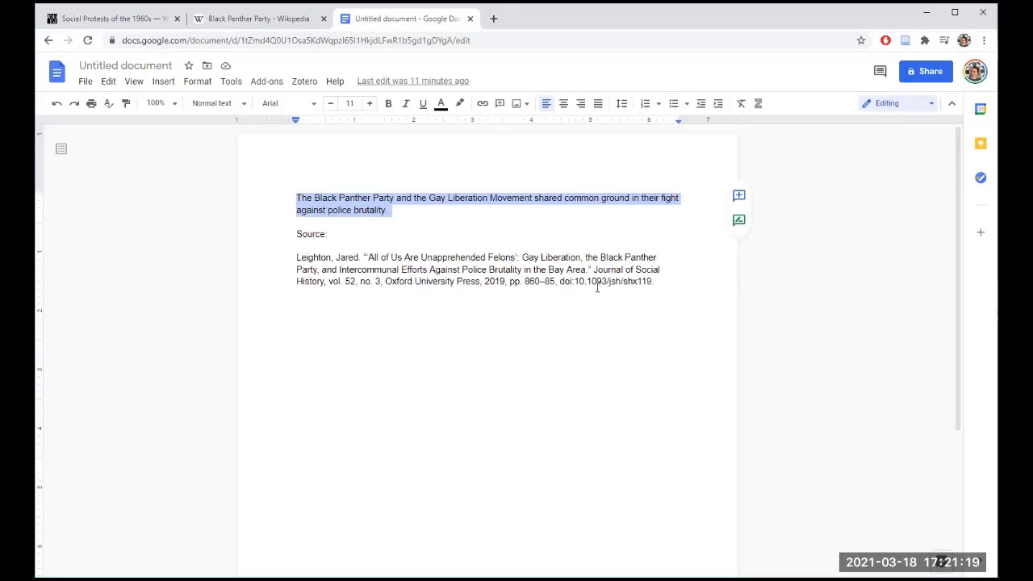
left_click(358, 226)
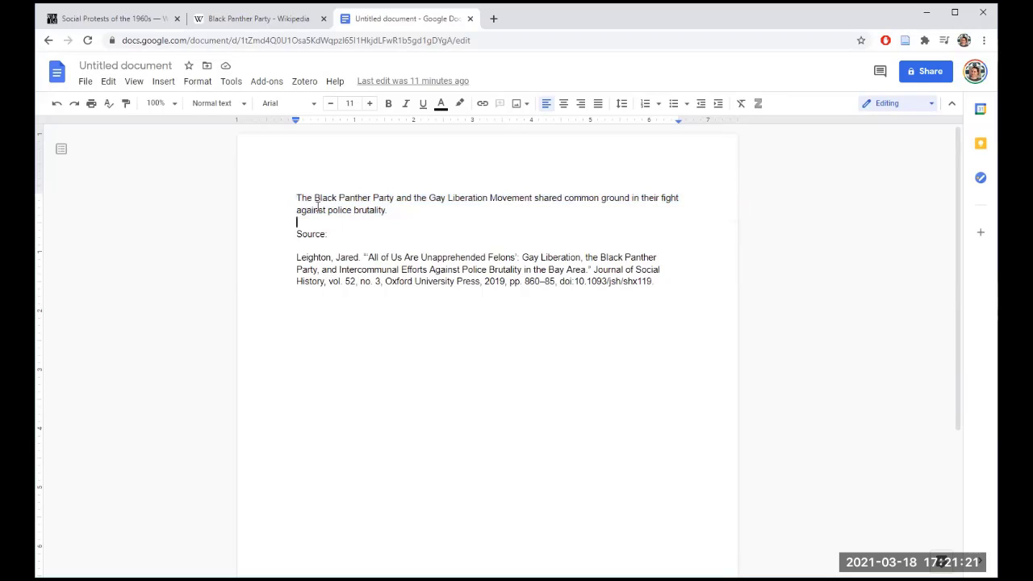
left_click_drag(293, 197, 387, 213)
left_click(392, 213)
left_click_drag(395, 214, 284, 199)
key("ctrl+c")
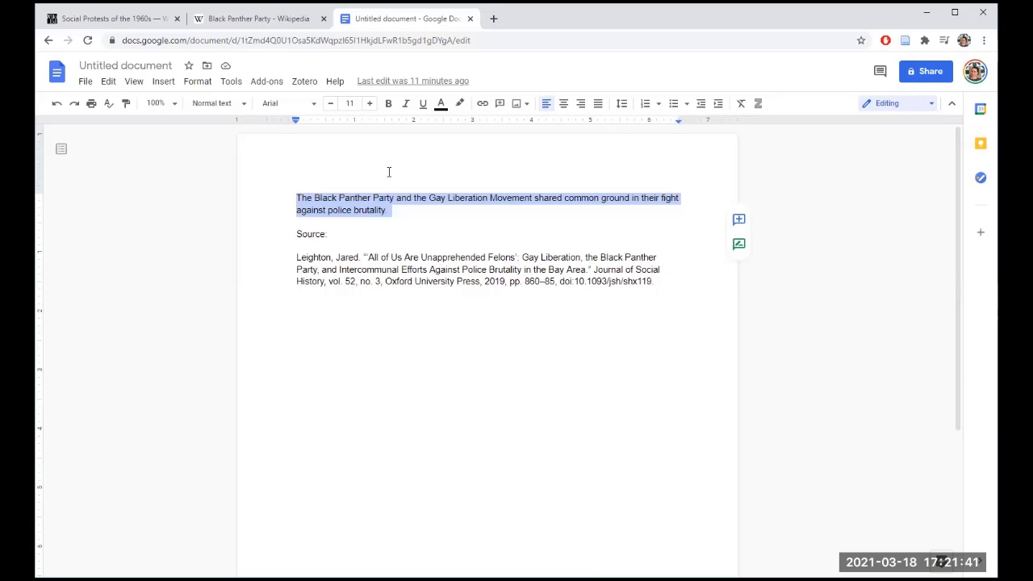
Open the Wikipedia article's Gay Liberation Movement section for editing and paste the copied sentence at the end of its paragraph
left_click(244, 16)
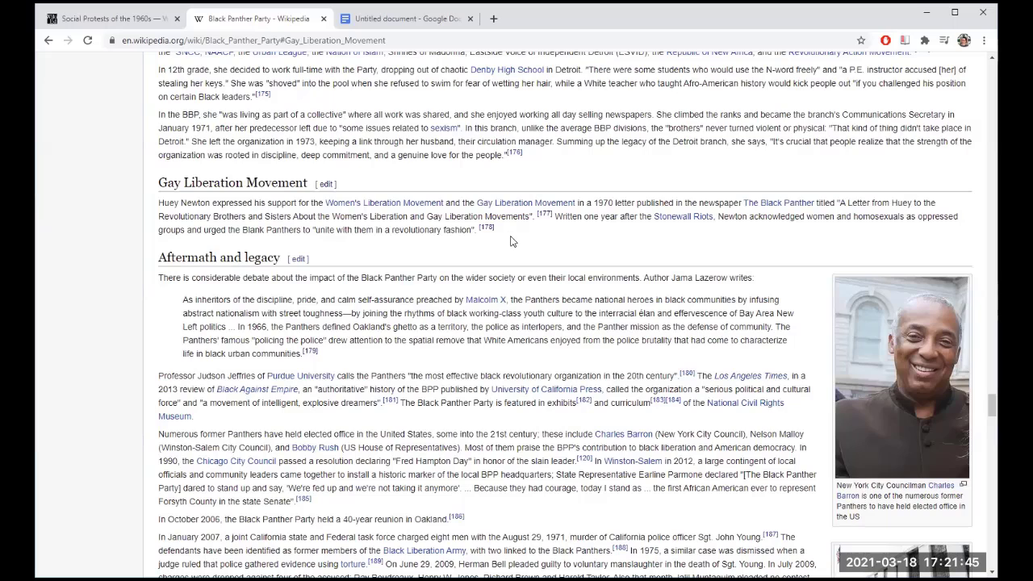
left_click(326, 185)
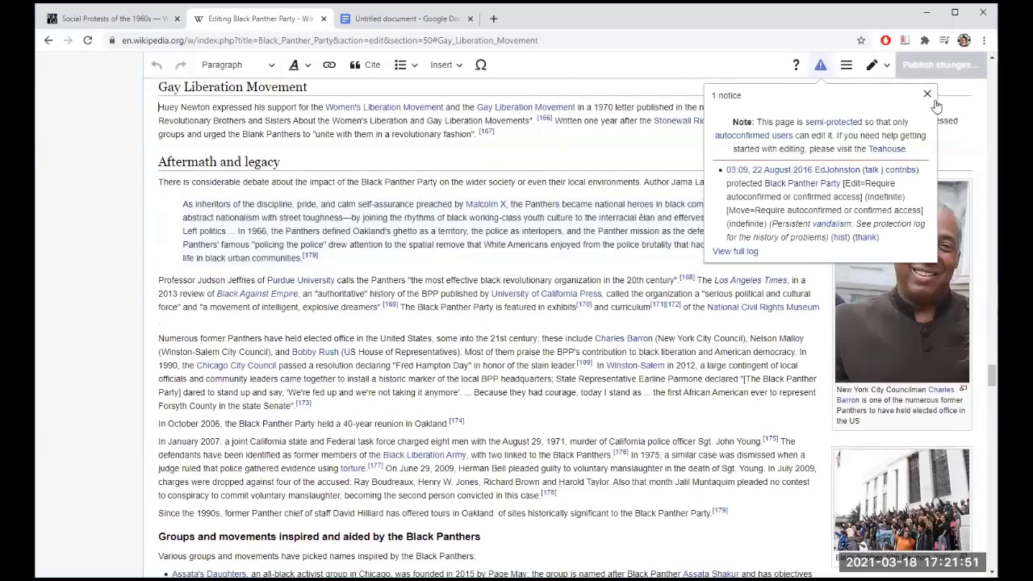
left_click(928, 94)
scroll(516, 266, "up", 2)
left_click(517, 253)
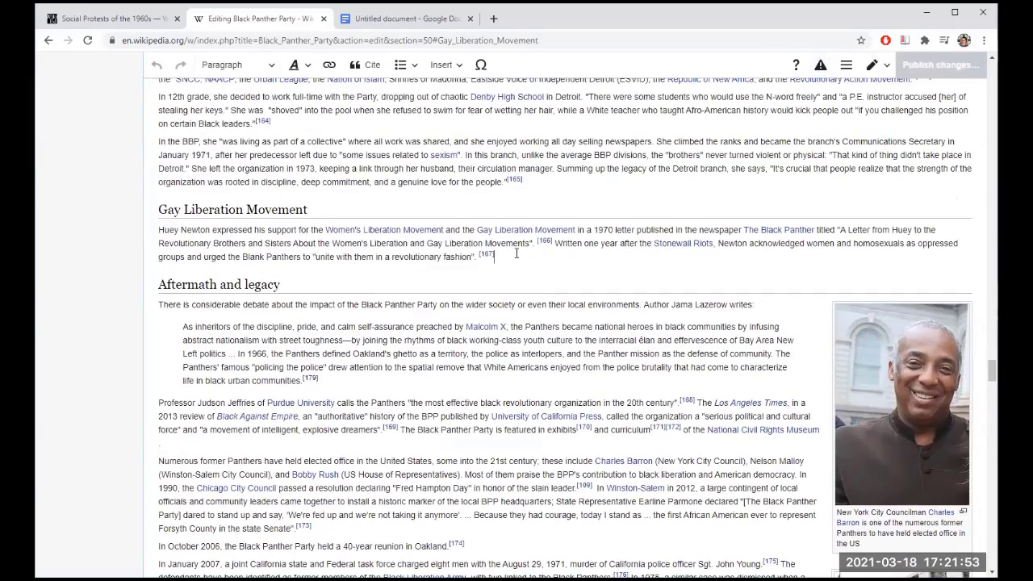
key("ctrl+v")
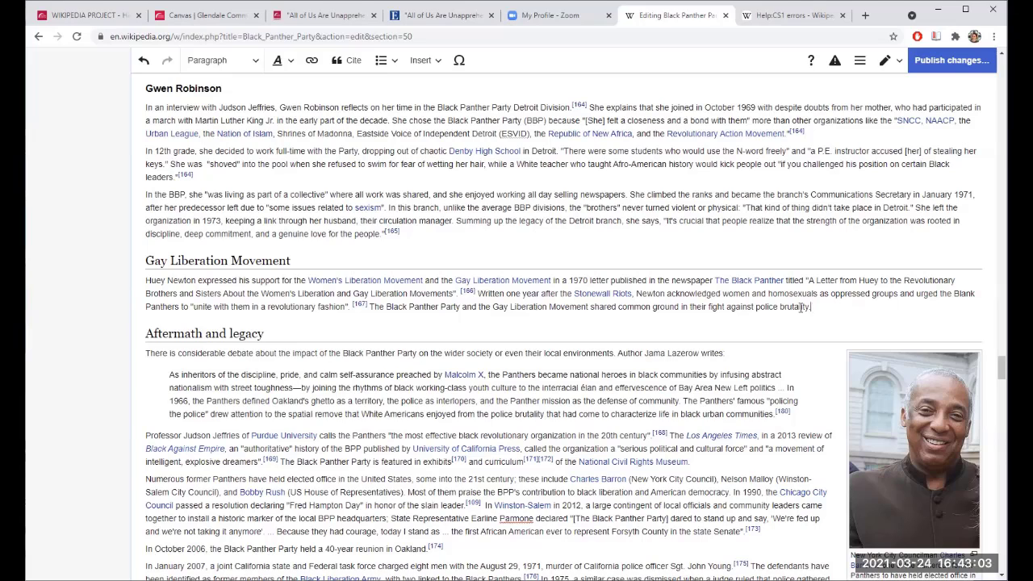
Review the grading rubric's reference requirements in the Wikipedia Project guide and return to the article editor
left_click(731, 308, "shift")
left_click(757, 307)
left_click(113, 22)
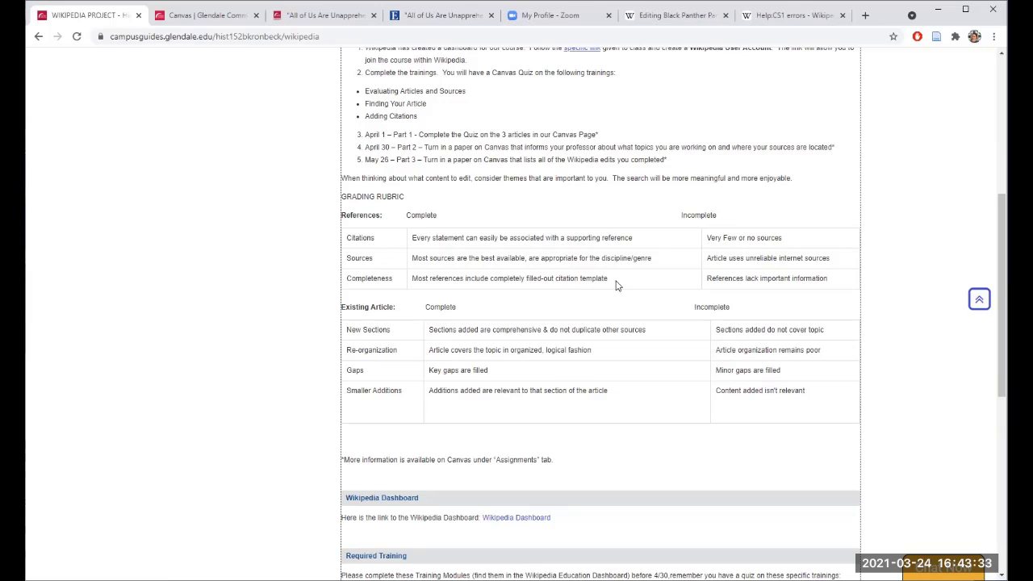
left_click(676, 16)
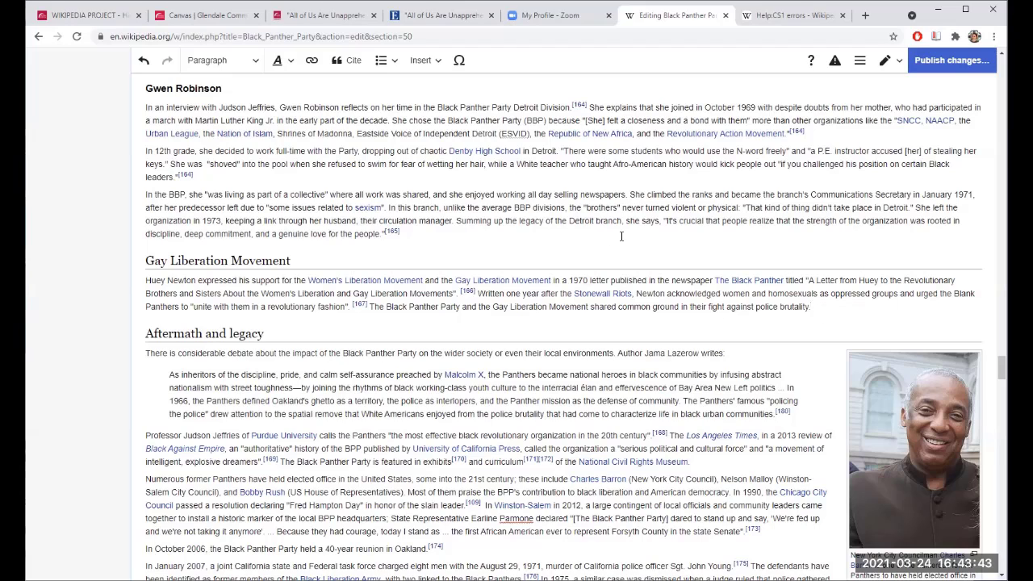
Start a manual journal citation after the added sentence and display the source article's citation in its library record
left_click(352, 62)
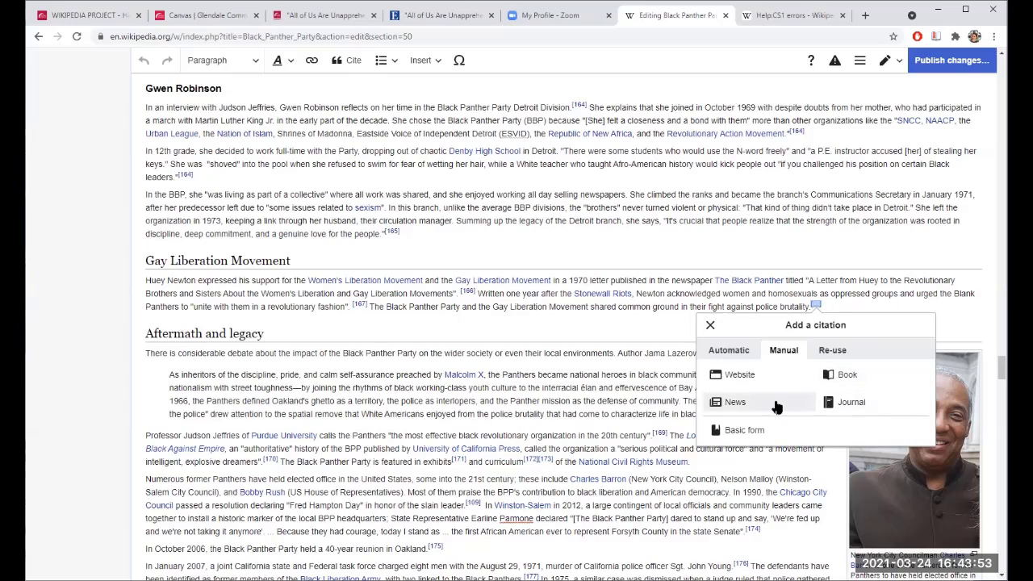
left_click(854, 405)
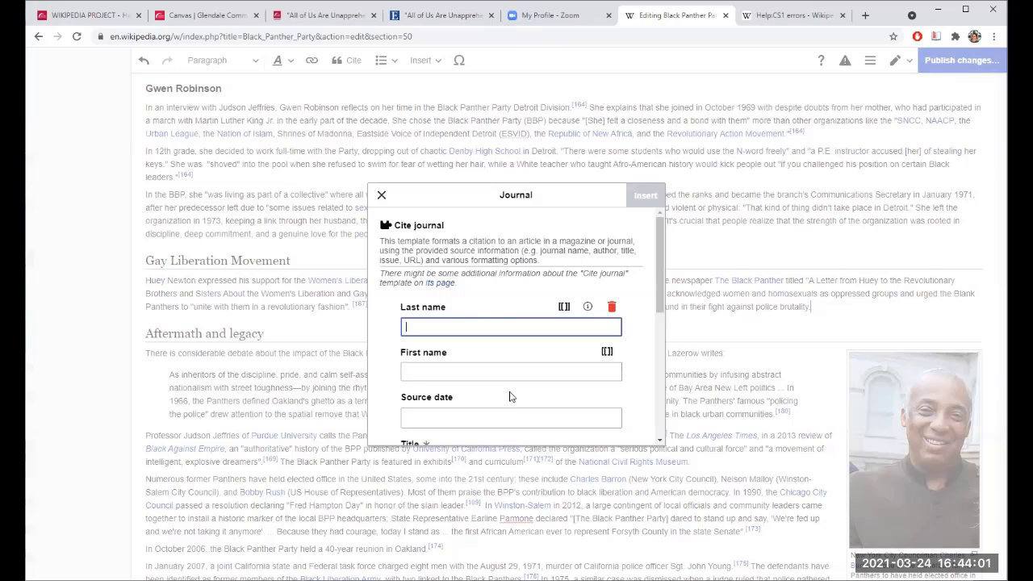
left_click(323, 16)
left_click(477, 231)
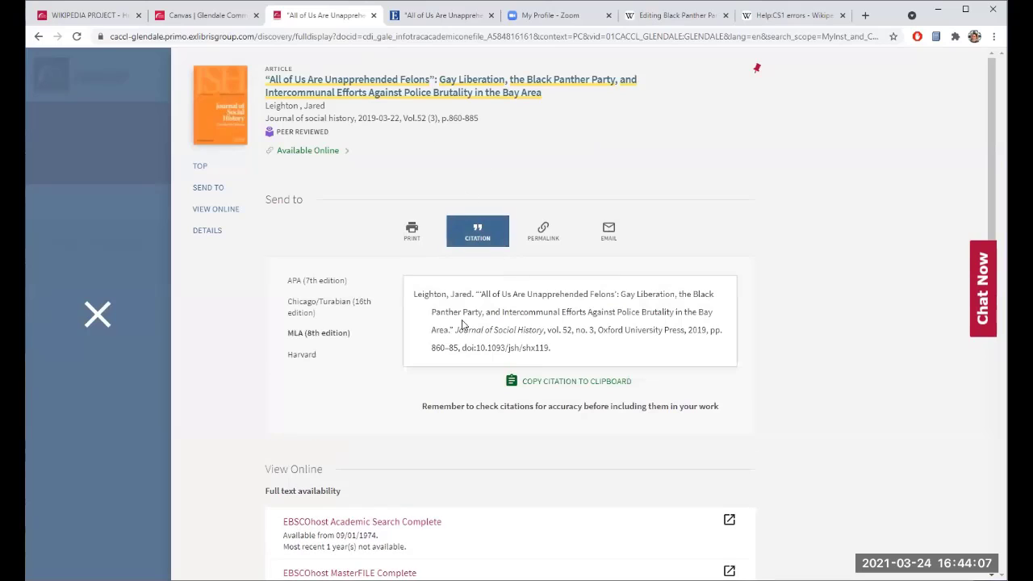
Fill in the journal citation's author last name and first name from the library record's MLA citation
double_click(421, 296)
key("ctrl+c")
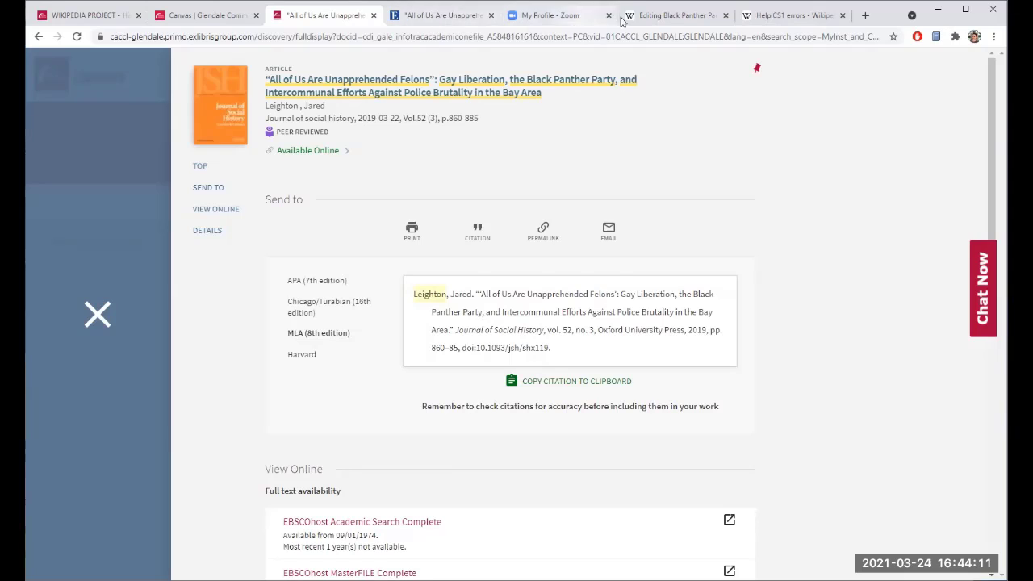
left_click(674, 15)
key("ctrl+v")
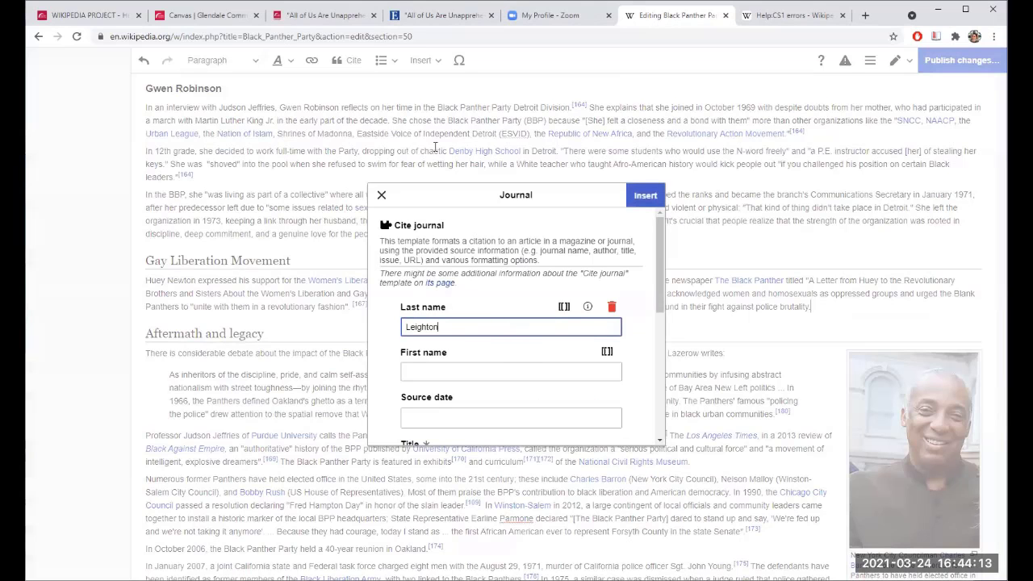
left_click(322, 15)
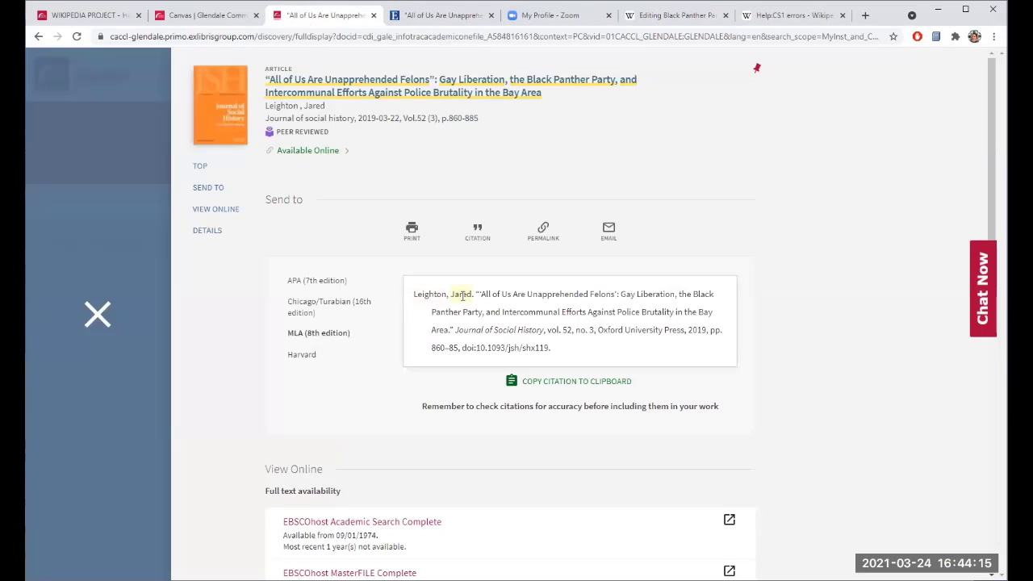
left_click(670, 16)
left_click(483, 372)
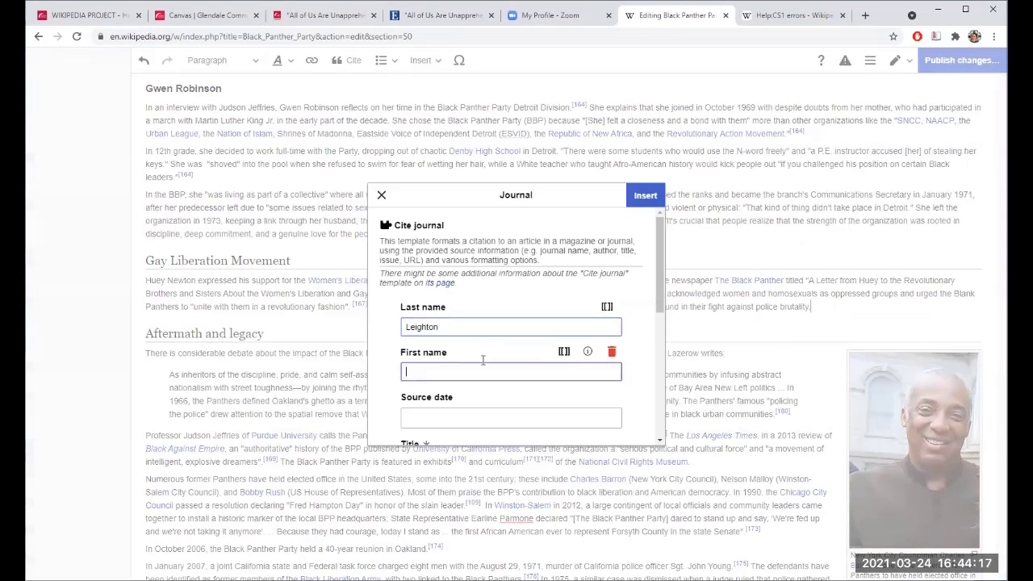
type("Jared")
Look up the publication year in the library citation and set the journal citation's source date to 2019
scroll(482, 360, "down", 3)
left_click(323, 15)
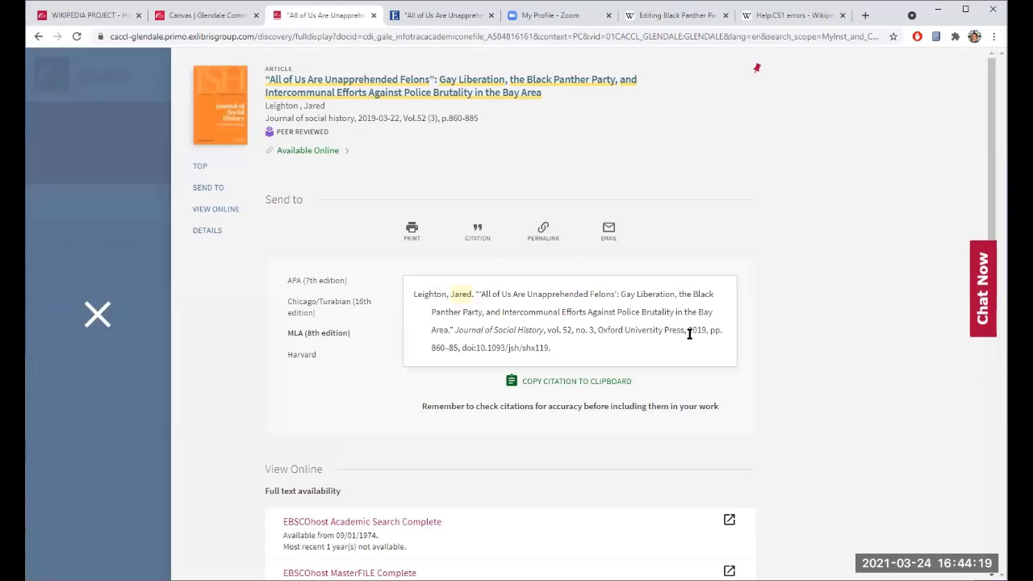
left_click_drag(689, 333, 698, 333)
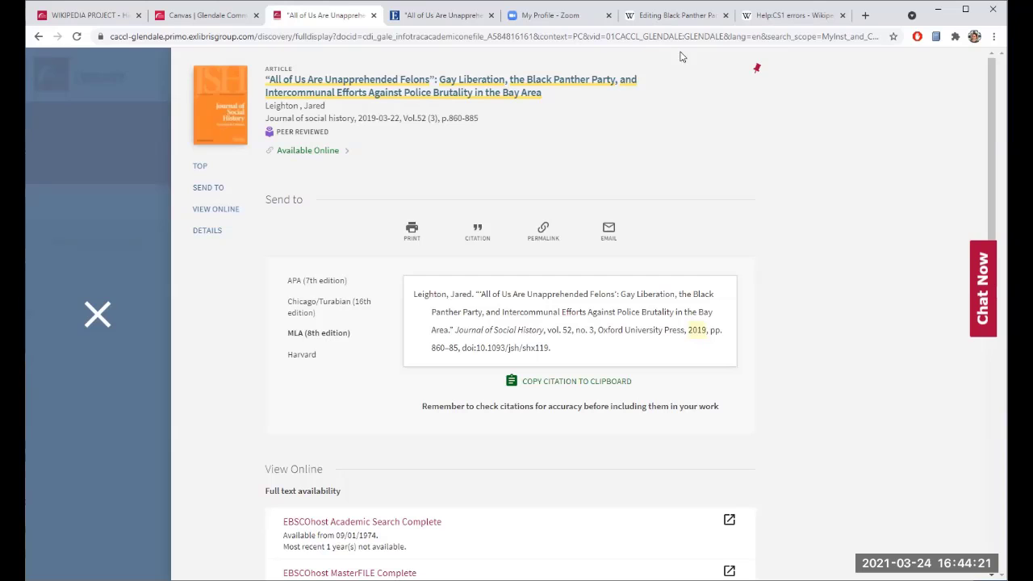
left_click(638, 19)
left_click(447, 293)
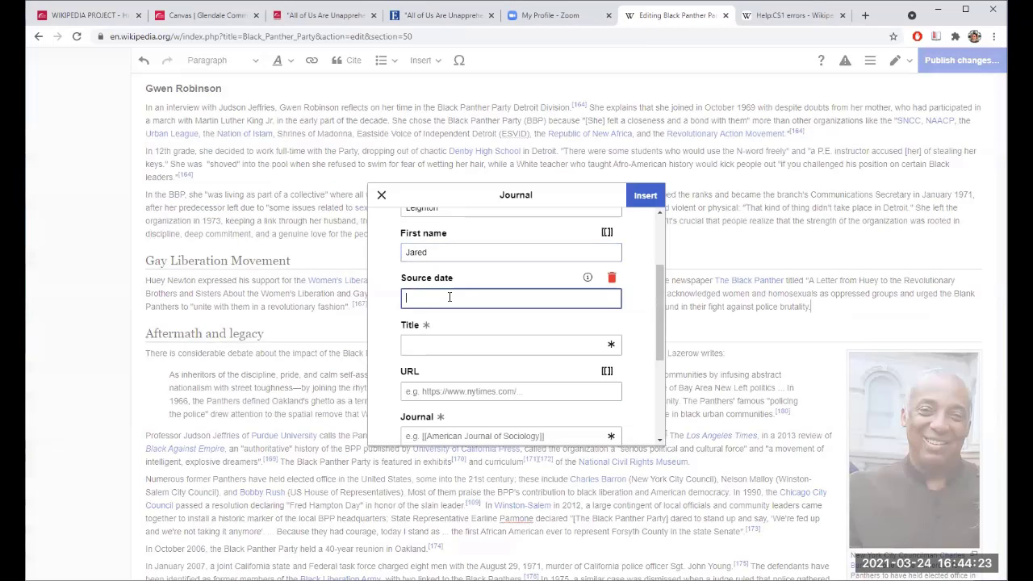
type("2019")
Copy the full article title, "All of Us Are Unapprehended Felons" with its subtitle, from the library citation into the journal citation's title
left_click(325, 12)
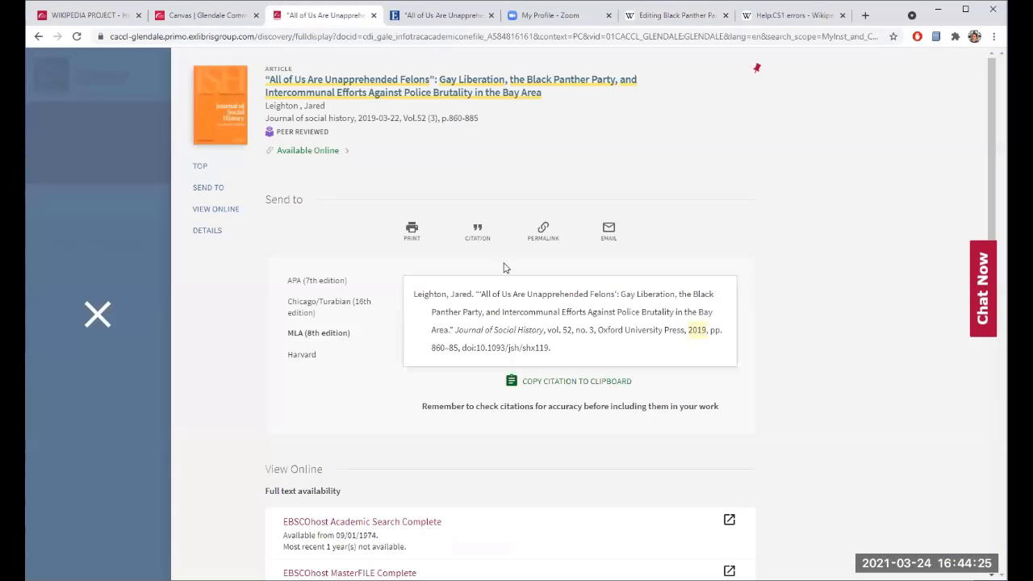
left_click_drag(479, 297, 454, 333)
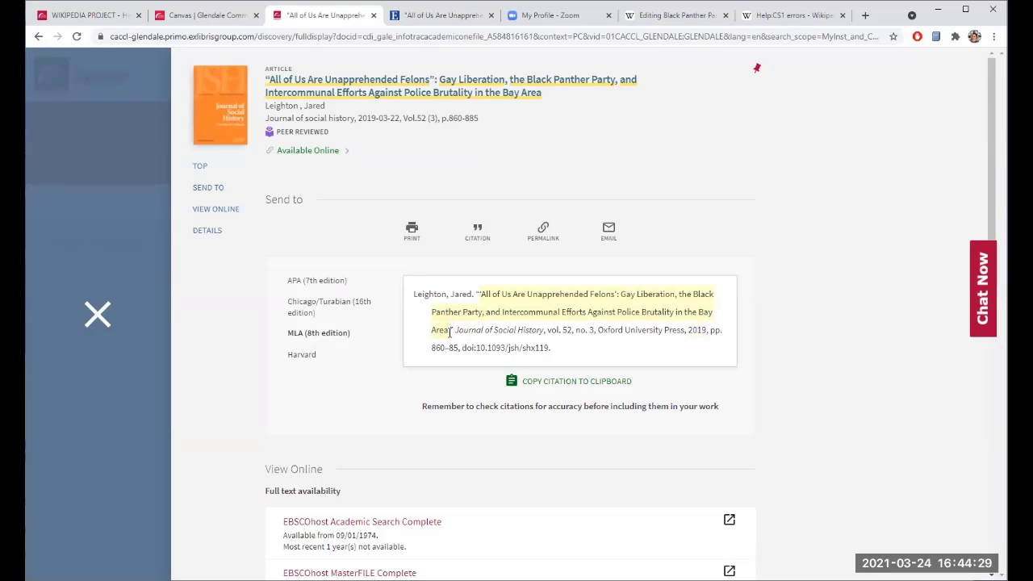
key("ctrl+c")
left_click(655, 15)
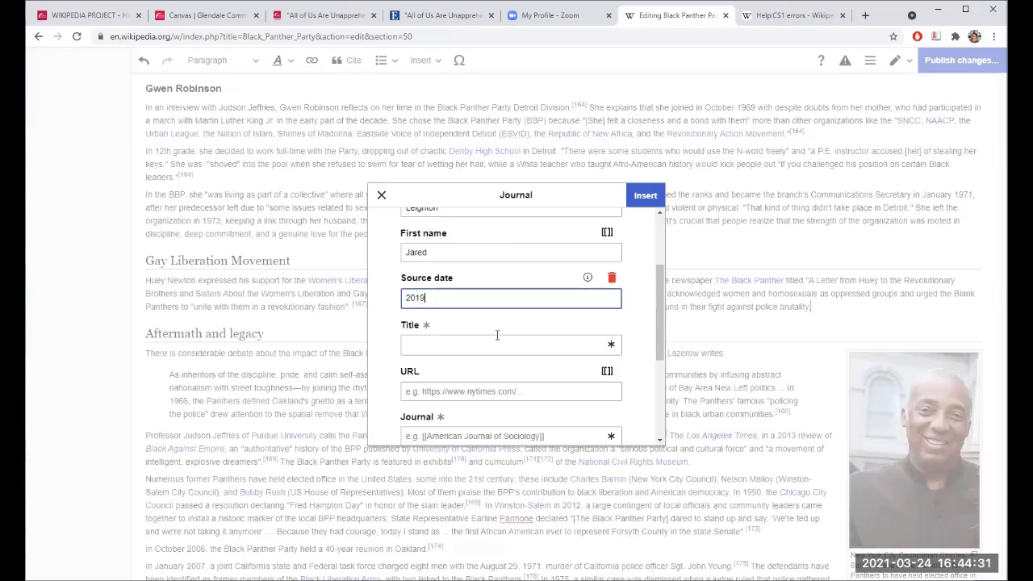
left_click(470, 350)
key("ctrl+v")
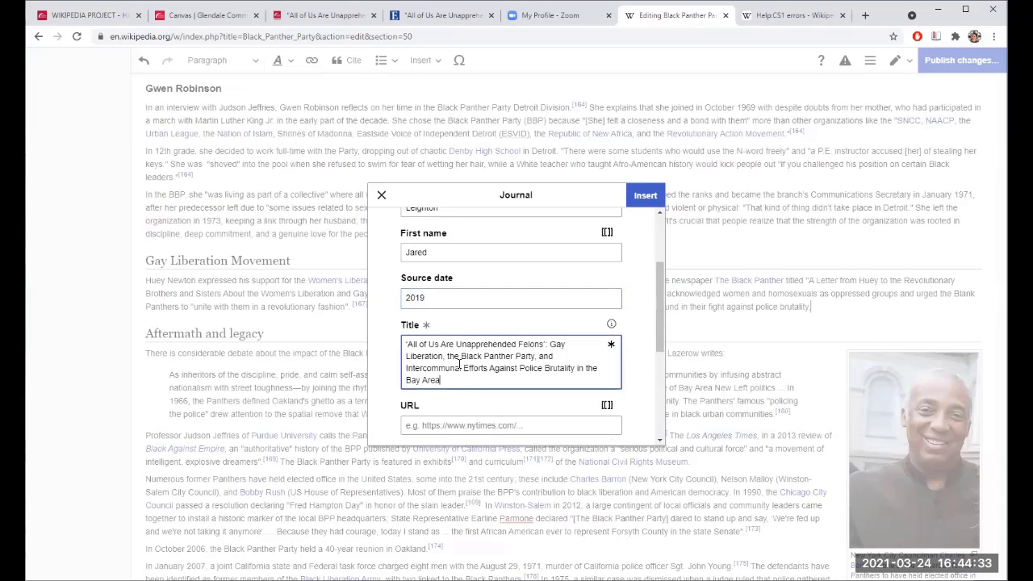
Copy the article's permalink from the library record and paste it as the journal citation's URL
scroll(458, 364, "down", 3)
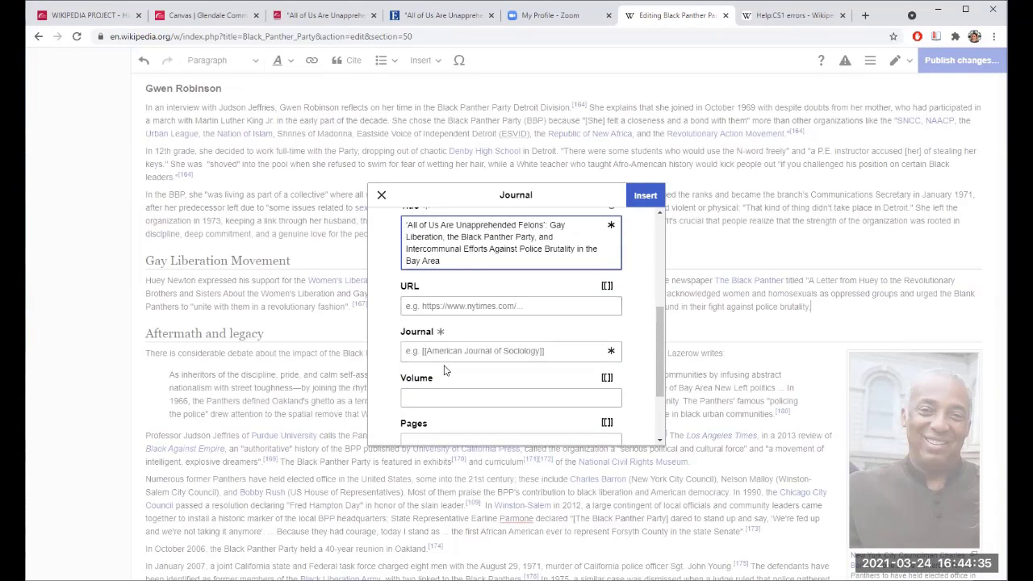
left_click(323, 16)
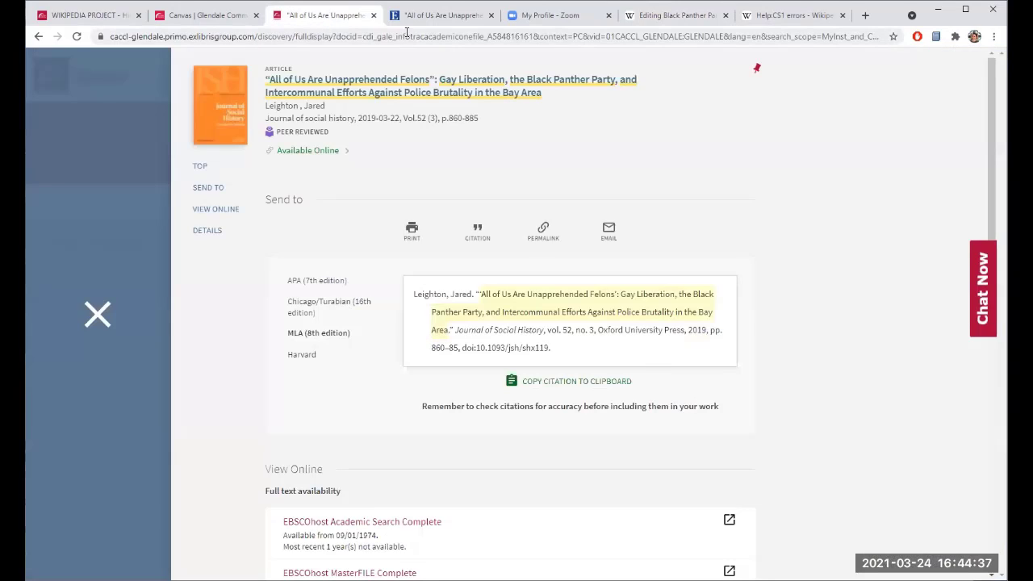
left_click(541, 238)
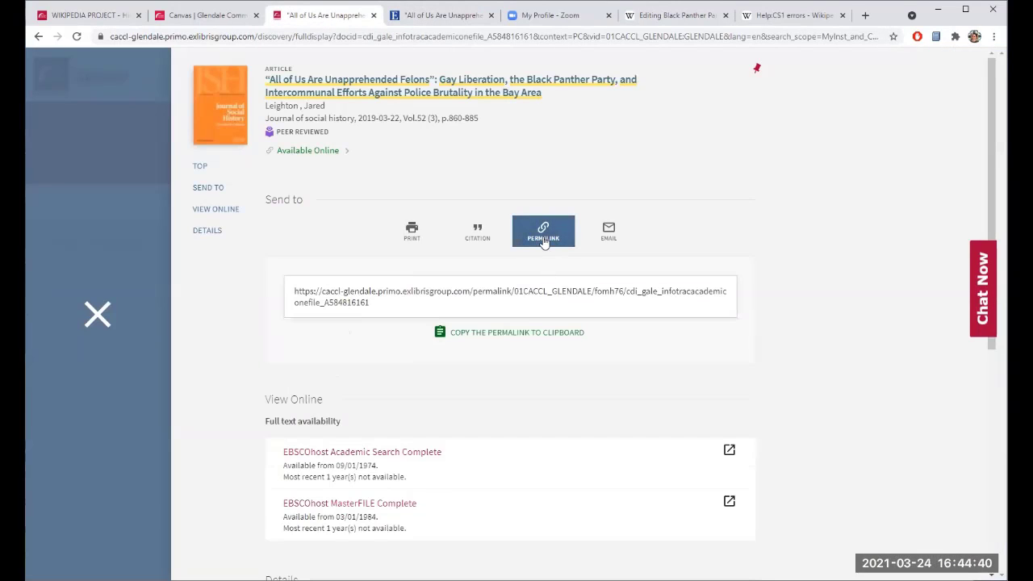
left_click(531, 336)
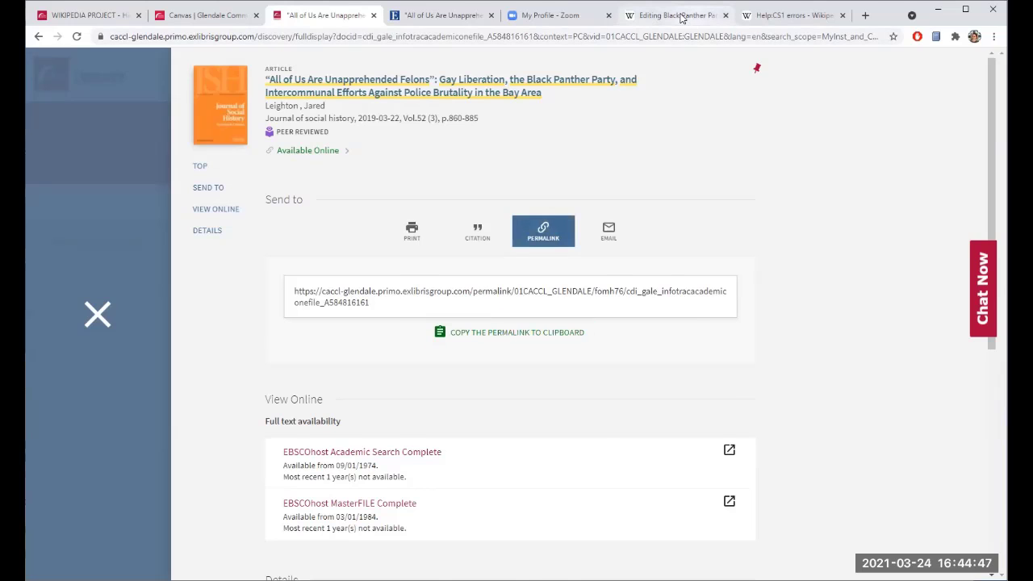
left_click(682, 15)
scroll(478, 320, "down", 1)
scroll(477, 321, "down", 1)
left_click(457, 247)
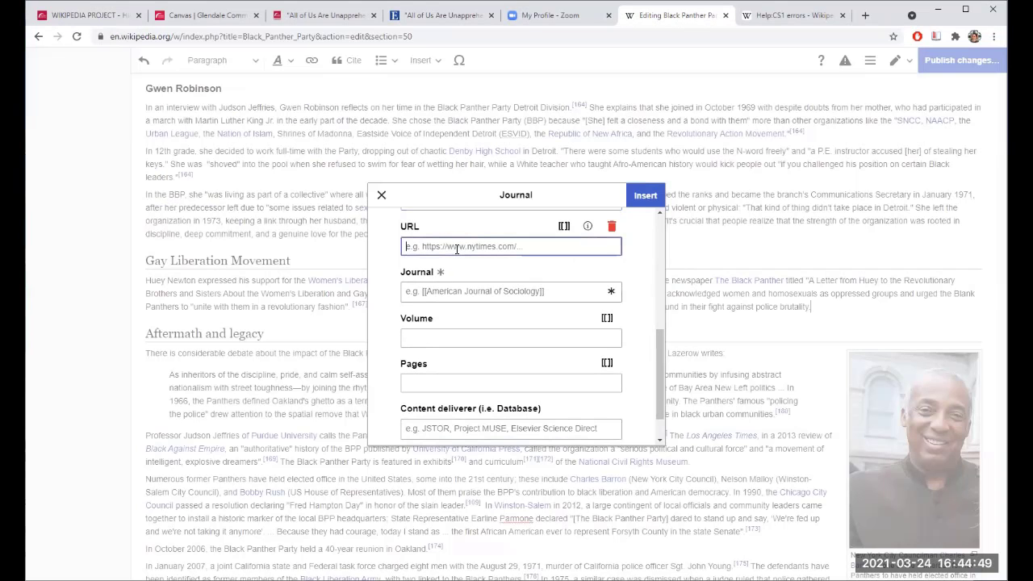
key("ctrl+v")
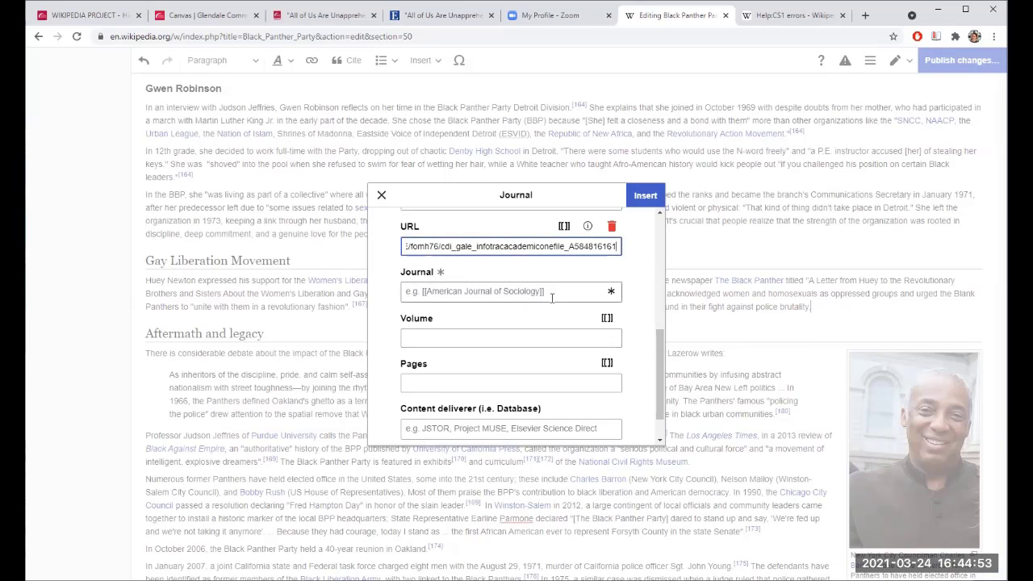
Redisplay the library record's citation and copy Journal of Social History from it as the citation's journal name
left_click(206, 14)
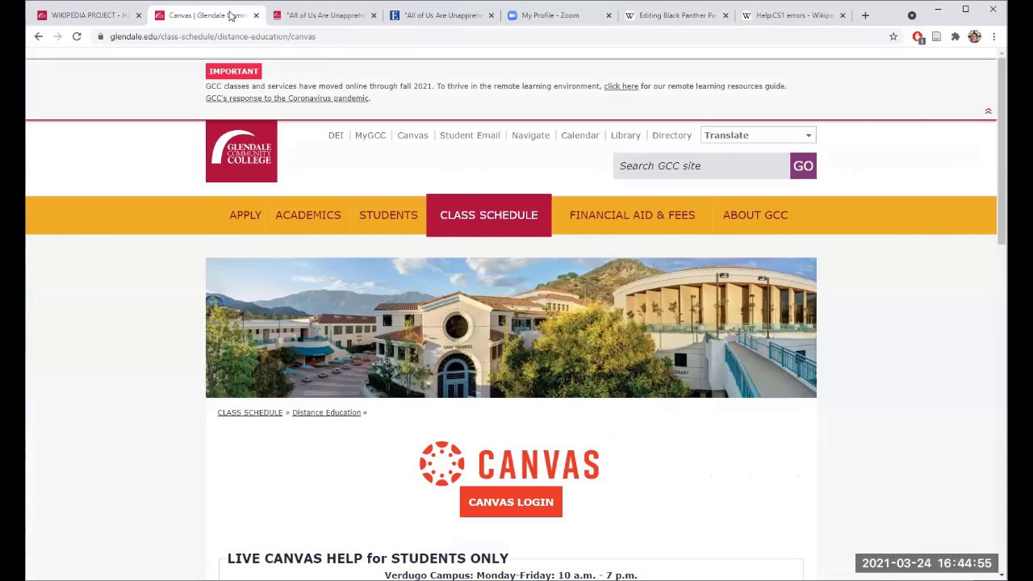
left_click(327, 15)
left_click(477, 231)
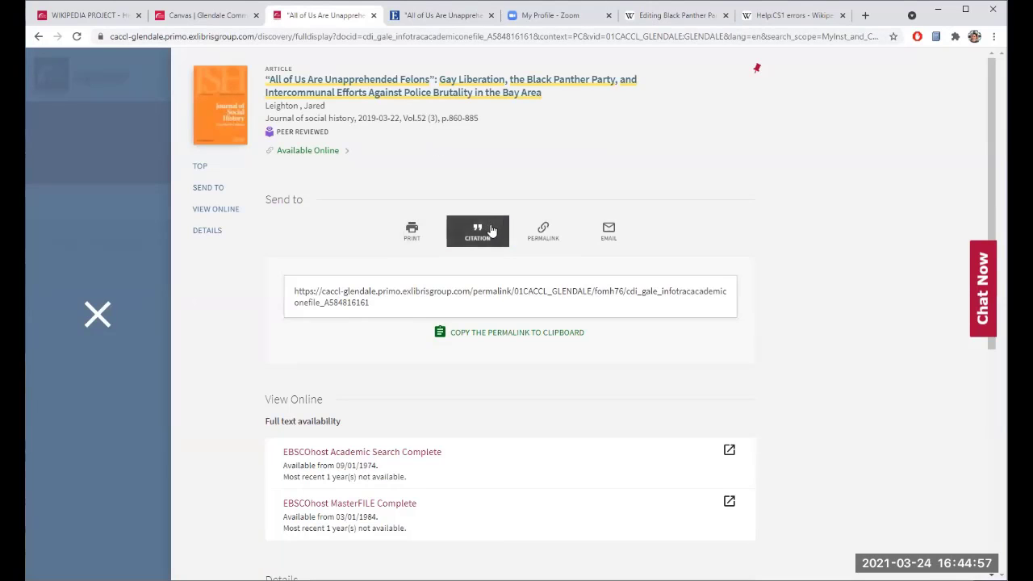
left_click_drag(456, 330, 540, 334)
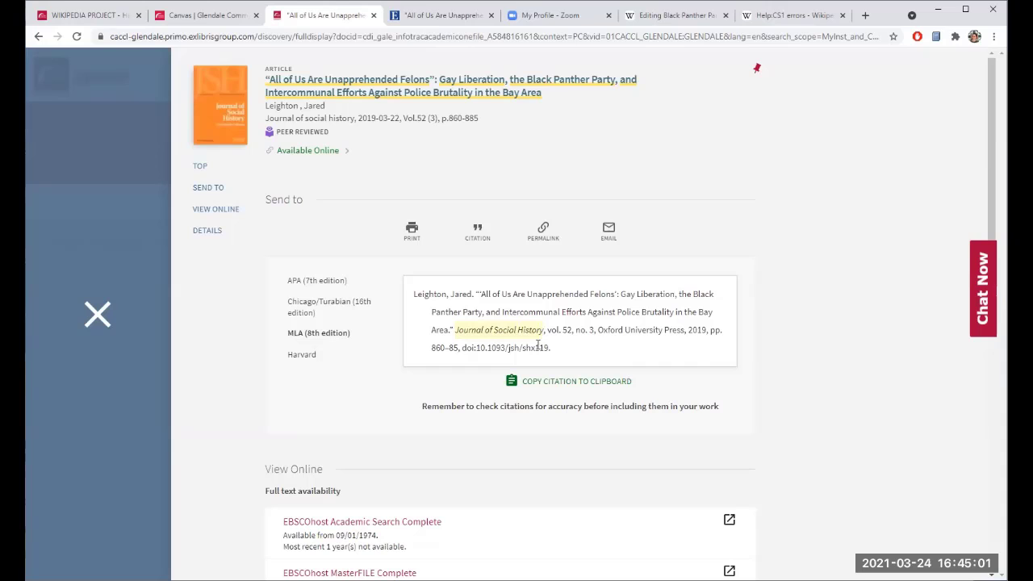
left_click(637, 18)
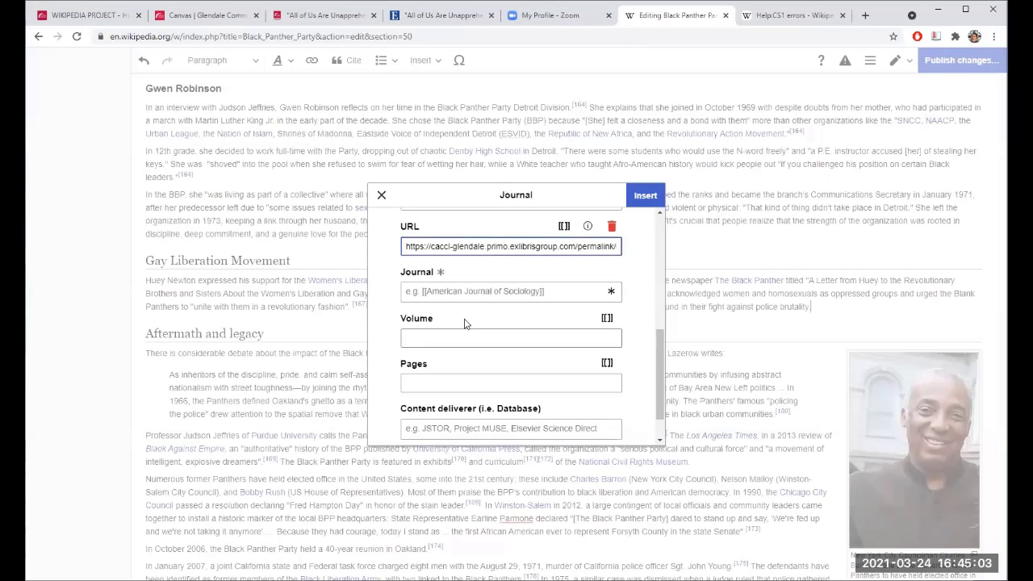
left_click(474, 291)
key("ctrl+v")
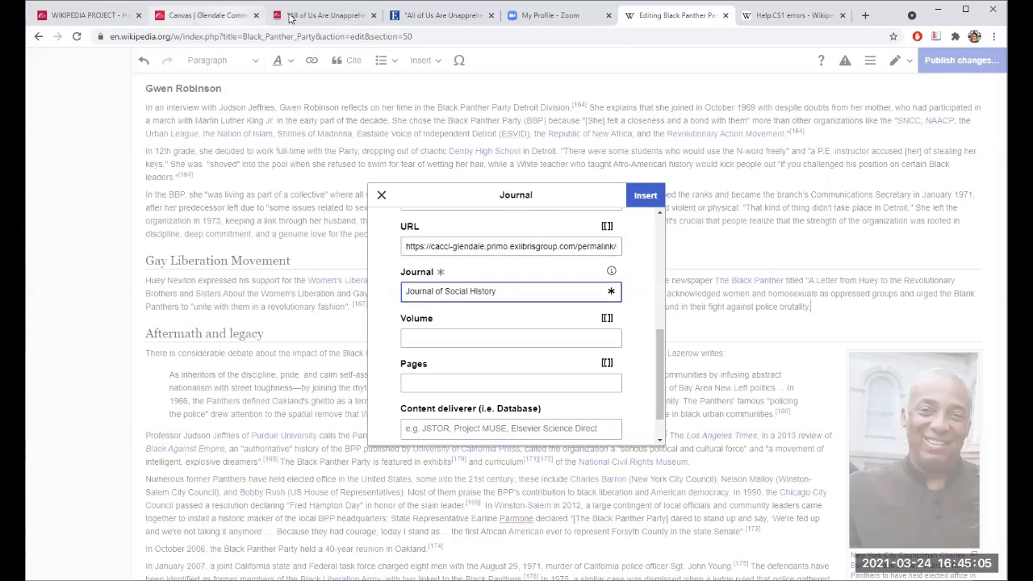
Copy the volume number 52 from the library citation into the journal citation's volume
left_click(325, 16)
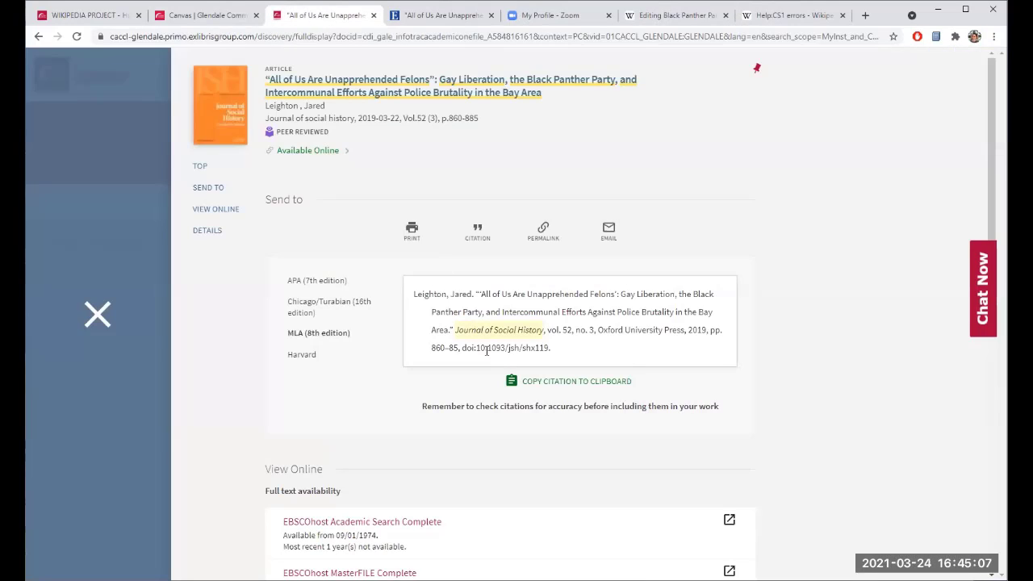
double_click(566, 329)
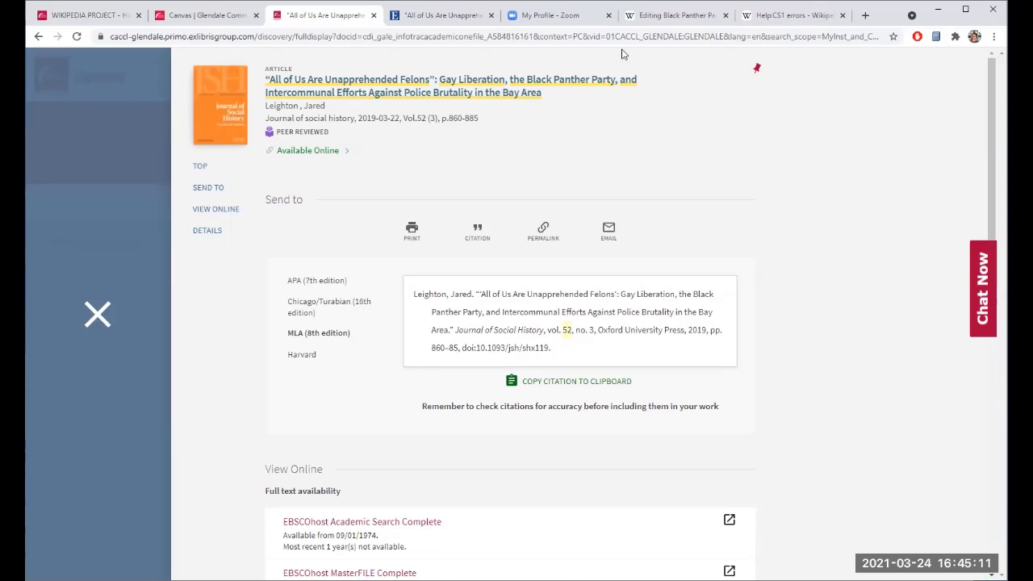
left_click(669, 15)
left_click(505, 336)
key("ctrl+v")
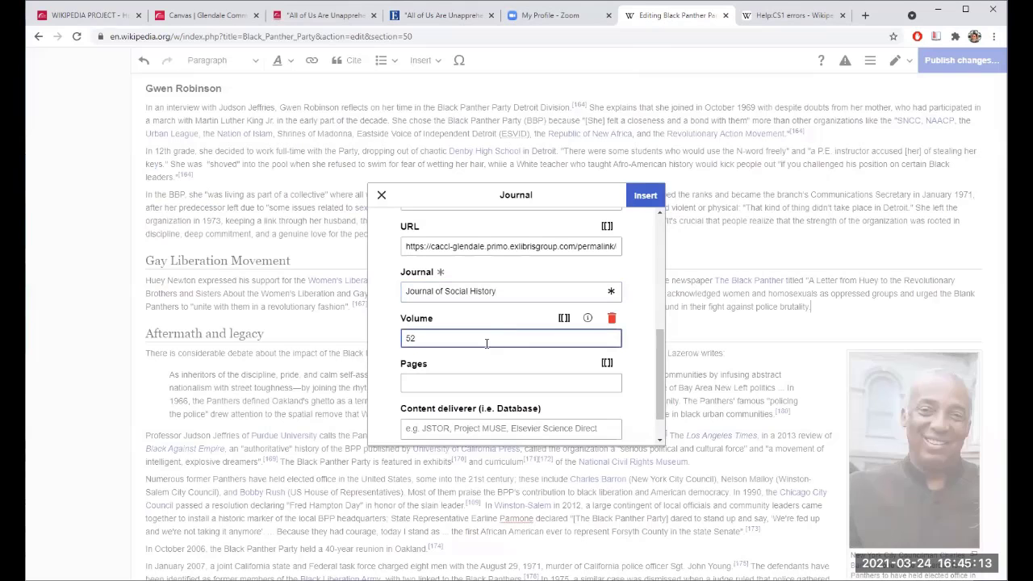
Add the optional Issue field to the journal citation and set it to 3
scroll(487, 344, "down", 1)
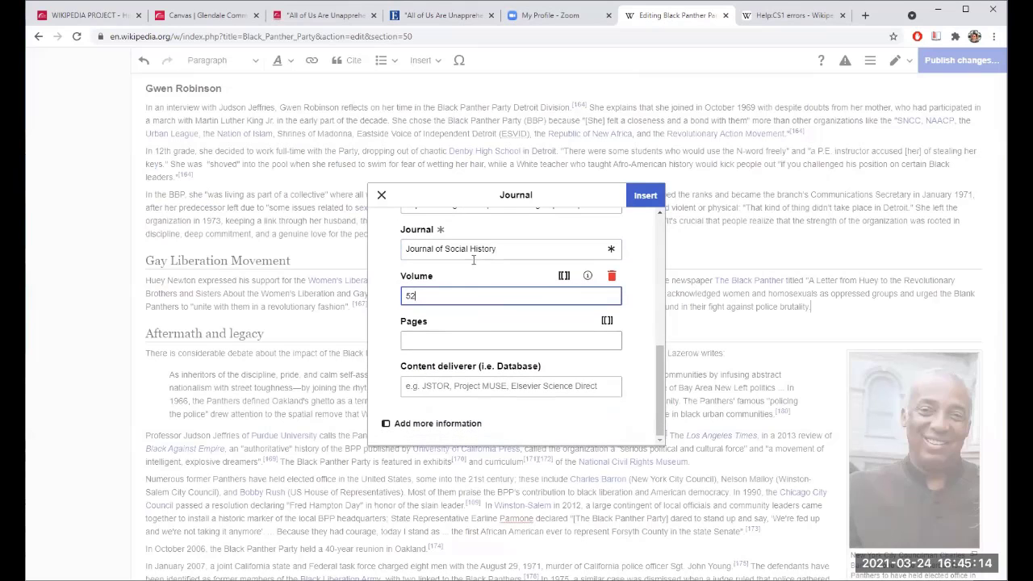
left_click(469, 425)
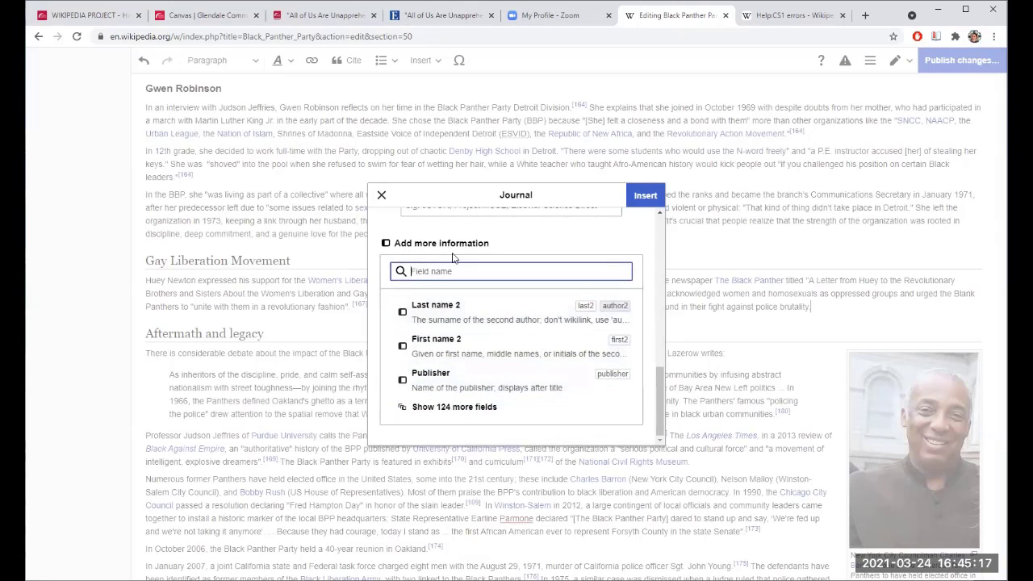
type("issu")
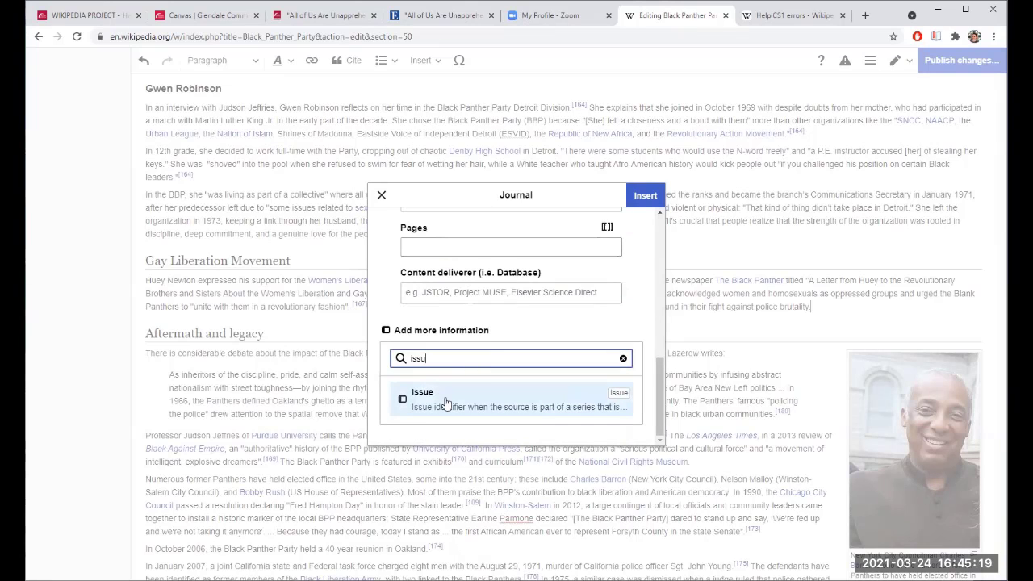
left_click(446, 403)
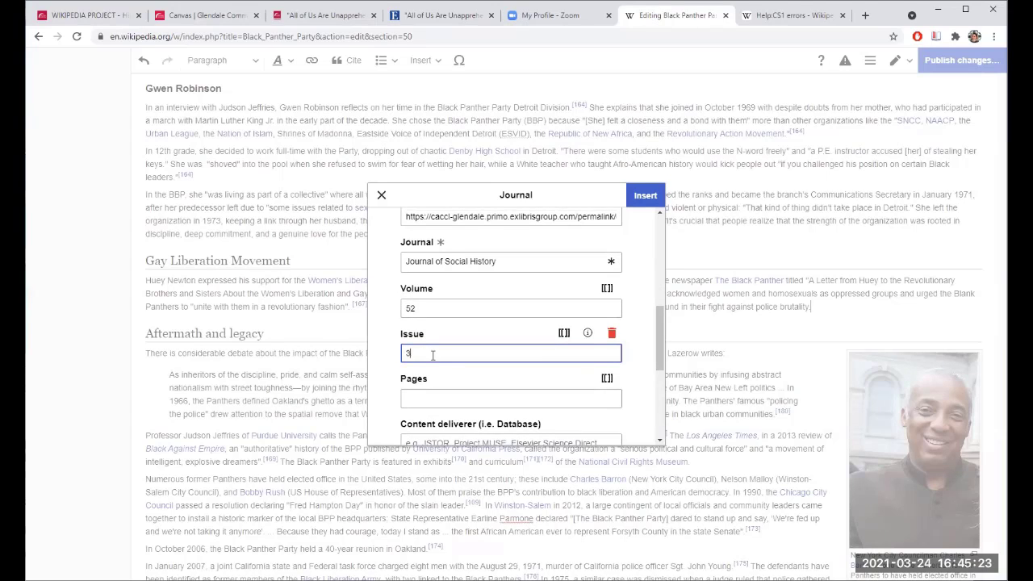
Copy the page range 860–85 from the library citation into the journal citation's pages
left_click(322, 14)
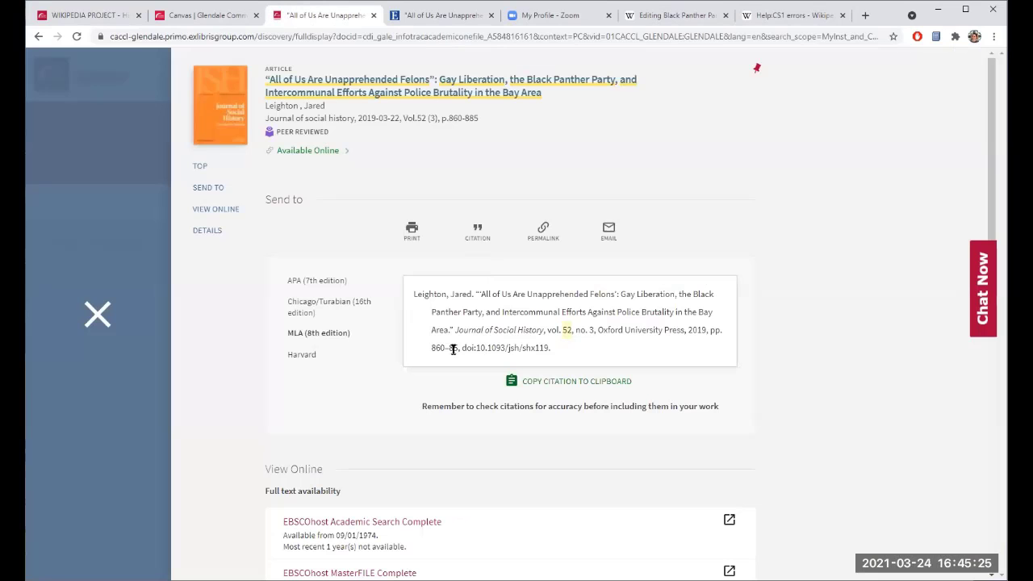
left_click_drag(448, 347, 459, 347)
left_click(668, 18)
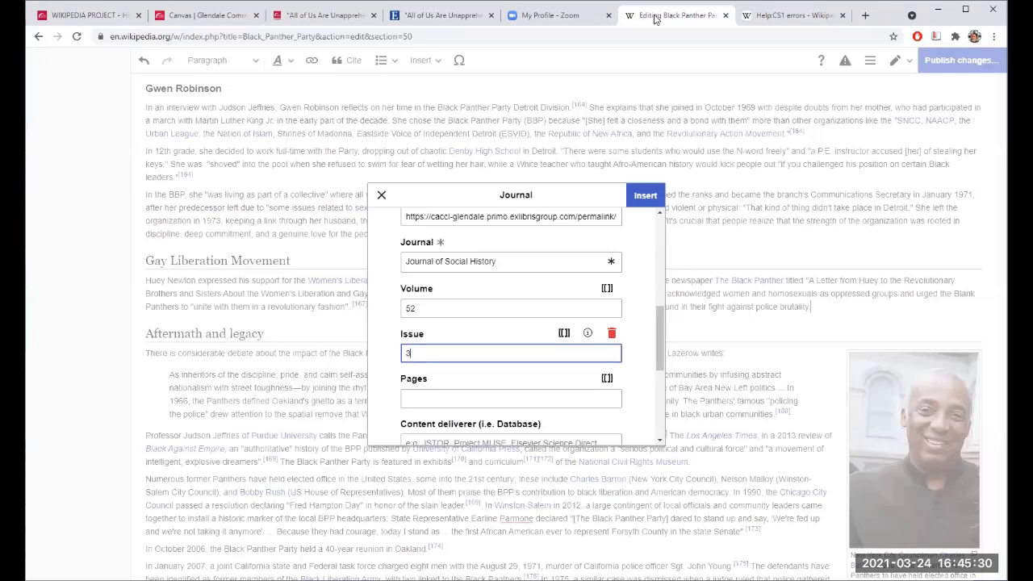
left_click(456, 393)
key("ctrl+v")
scroll(467, 391, "down", 1)
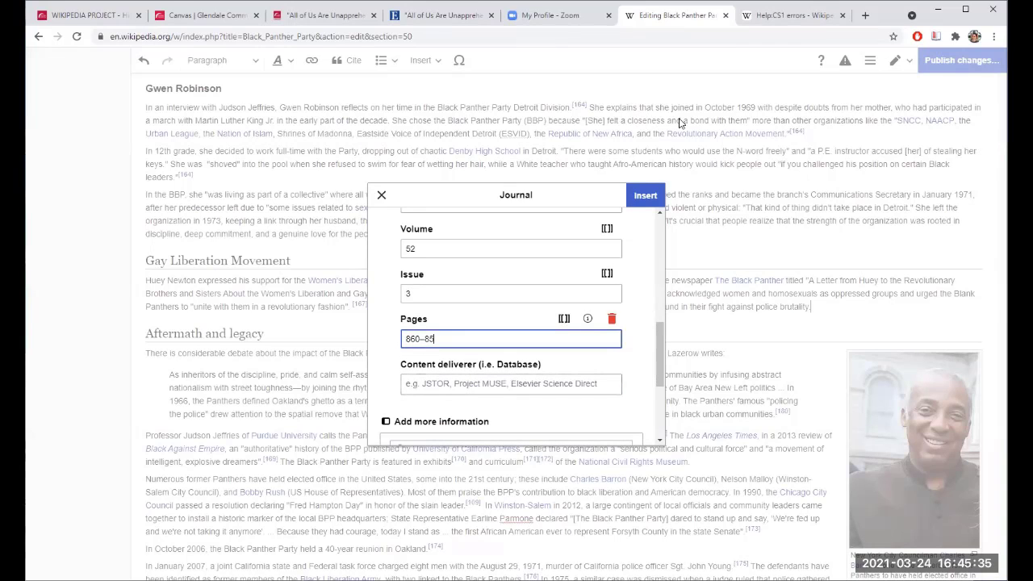
Check the article's database and library records for its provider, and enter EBSCO as the journal citation's content deliverer
left_click(413, 16)
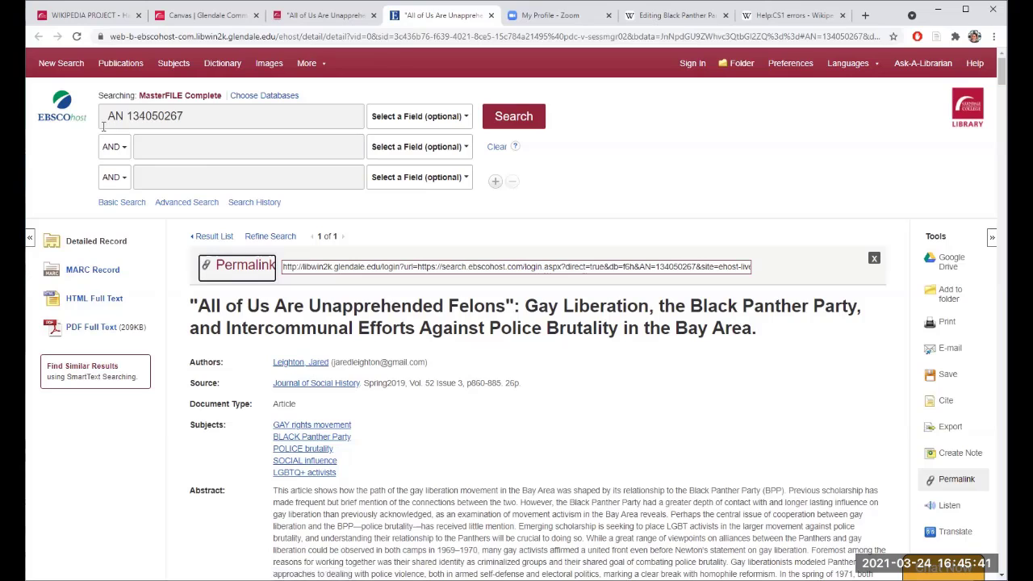
scroll(384, 317, "down", 2)
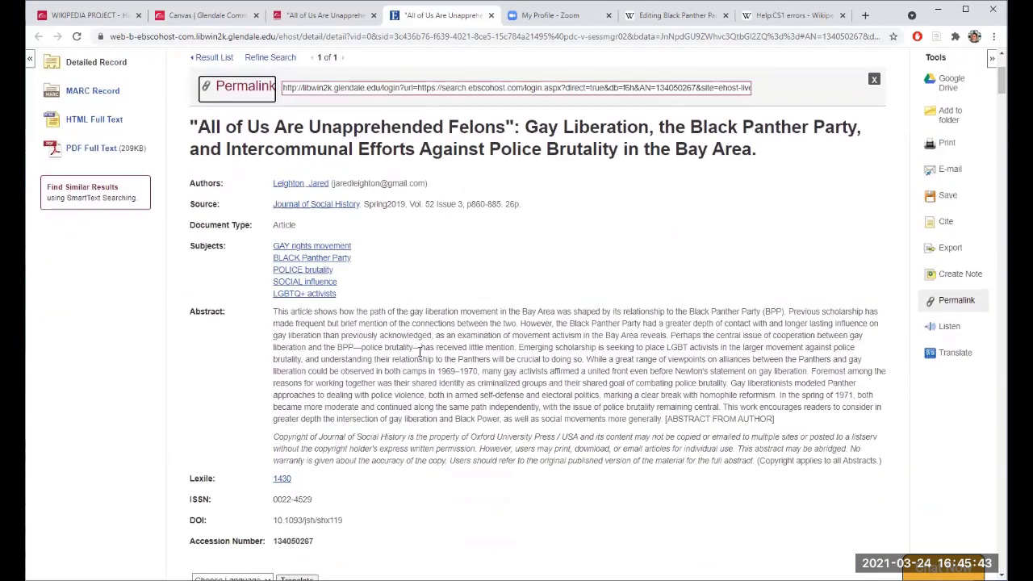
left_click(307, 23)
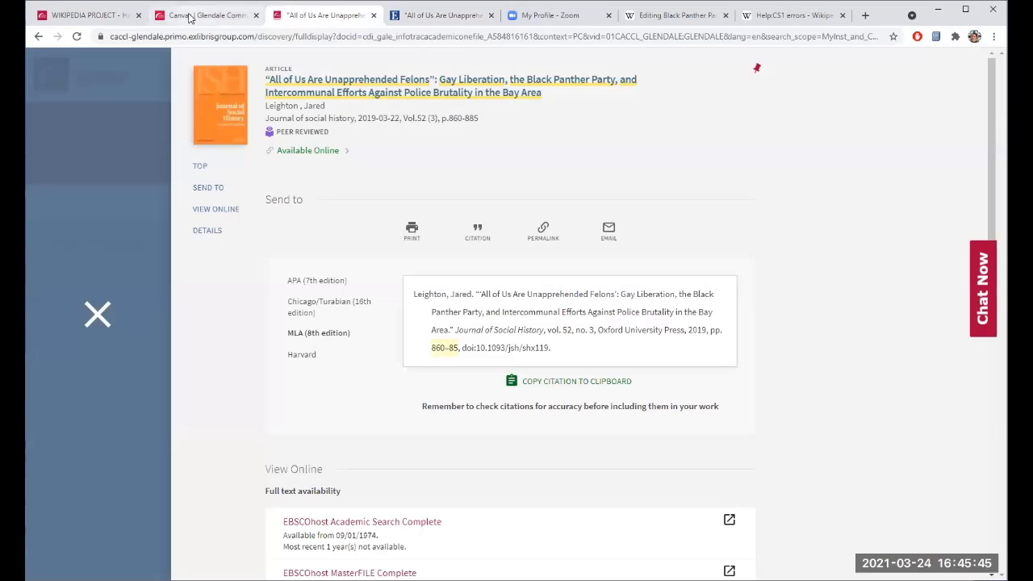
left_click(648, 25)
left_click(479, 383)
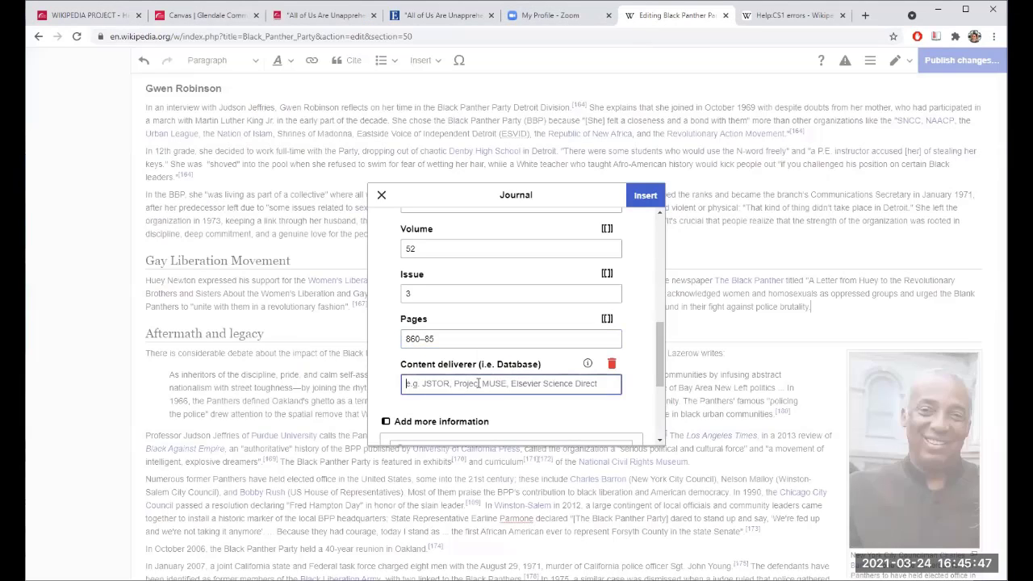
type("EBSCO")
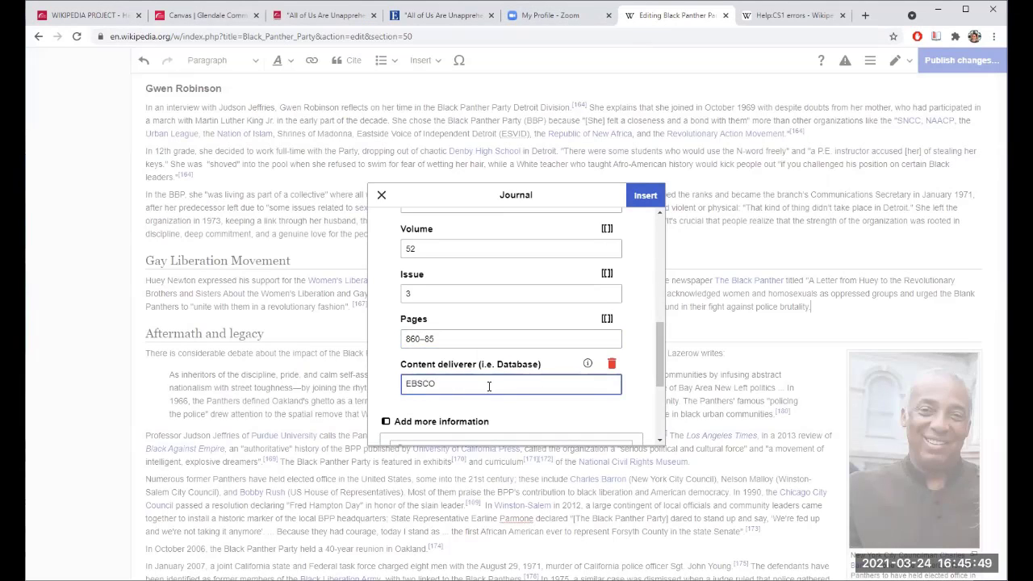
Review the filled-in journal citation fields and insert the citation after the sentence on police brutality
scroll(489, 386, "down", 2)
scroll(493, 391, "up", 5)
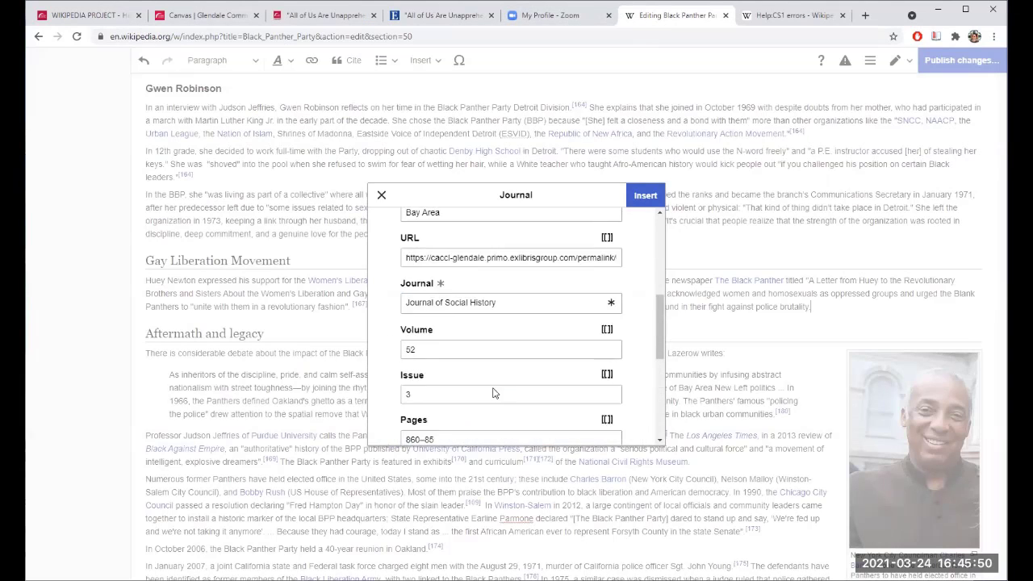
left_click(644, 204)
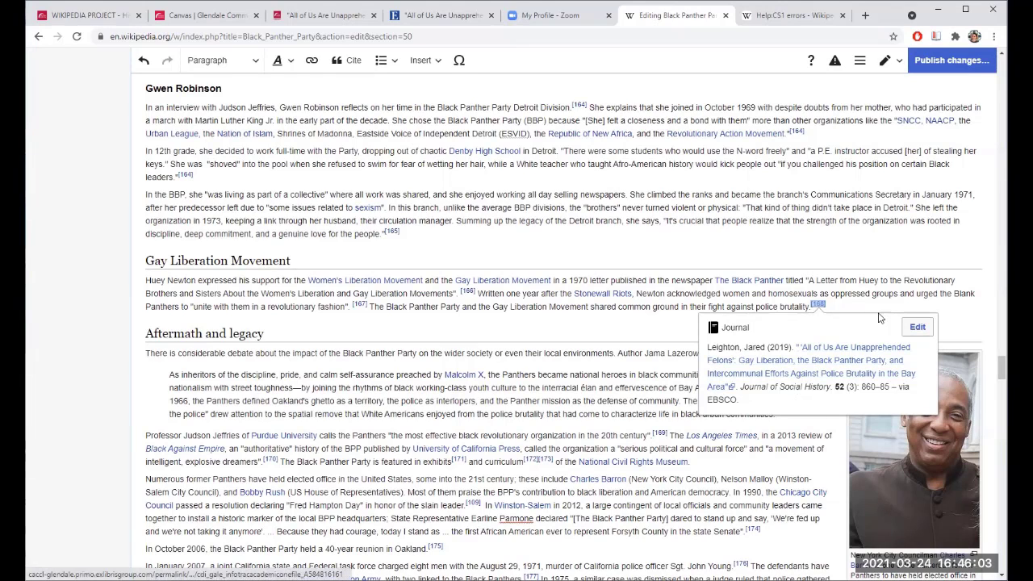
Check the preview of the new citation at the end of the Gay Liberation Movement section and dismiss it
left_click(773, 356)
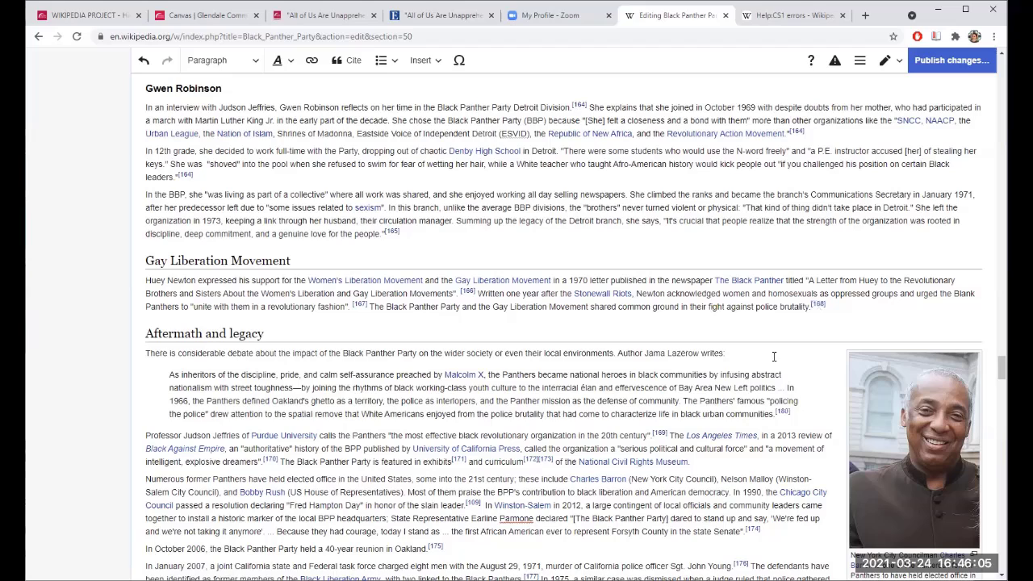
left_click(820, 307)
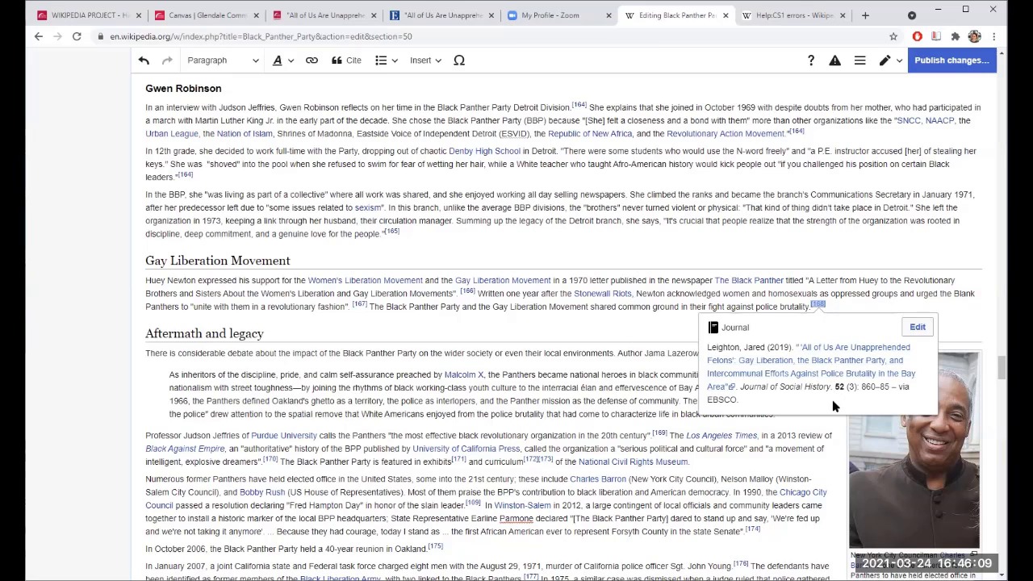
left_click(657, 333)
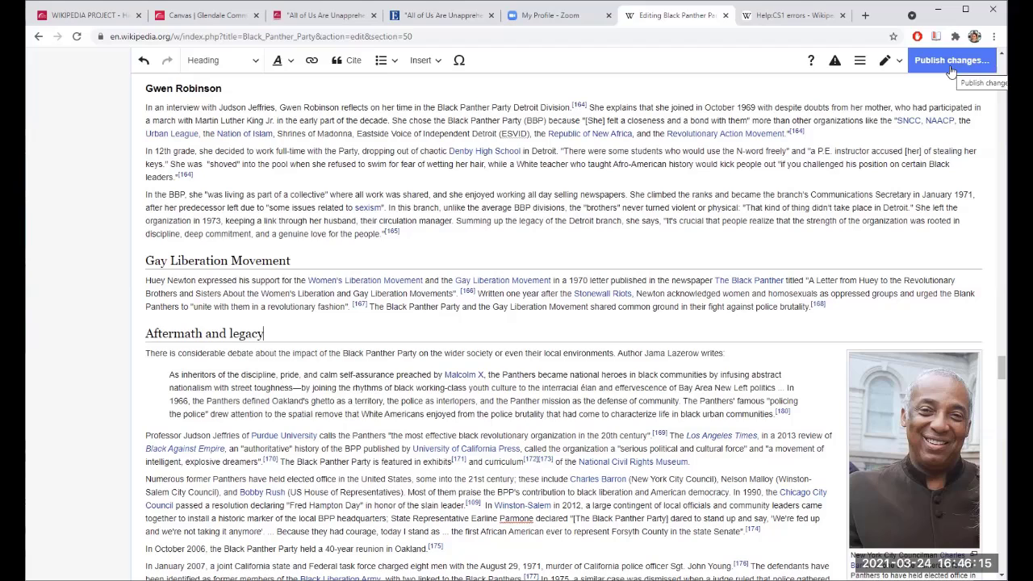
Publish the article changes with the edit summary "adding information about police brutality and a source" after the section name
key("ctrl+alt+s")
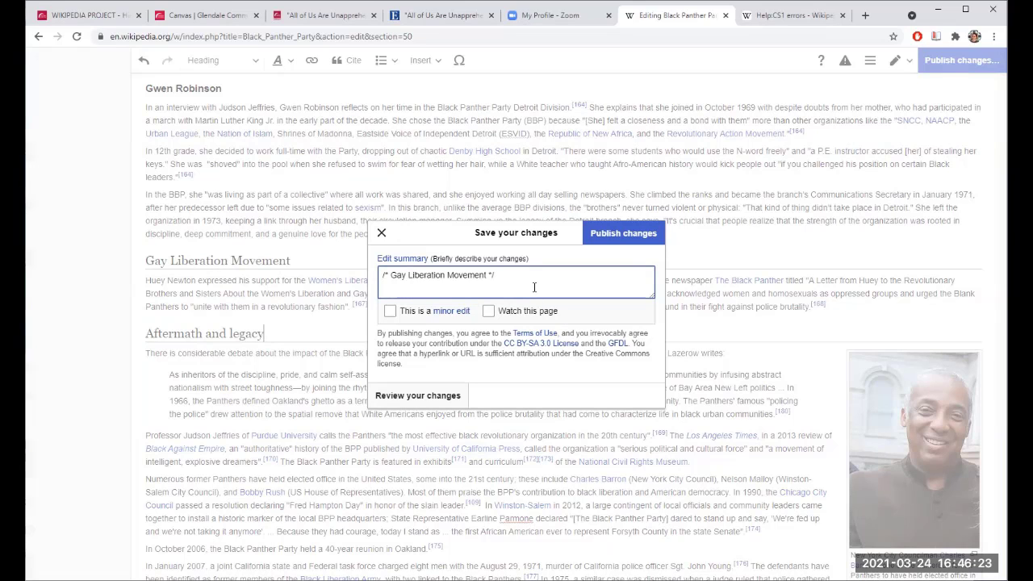
type("add")
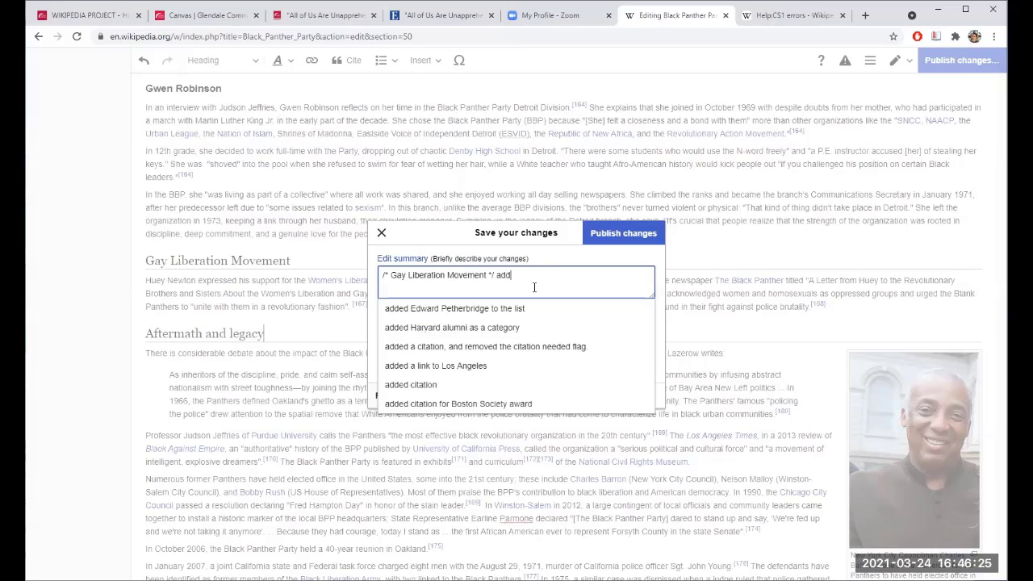
type("ing")
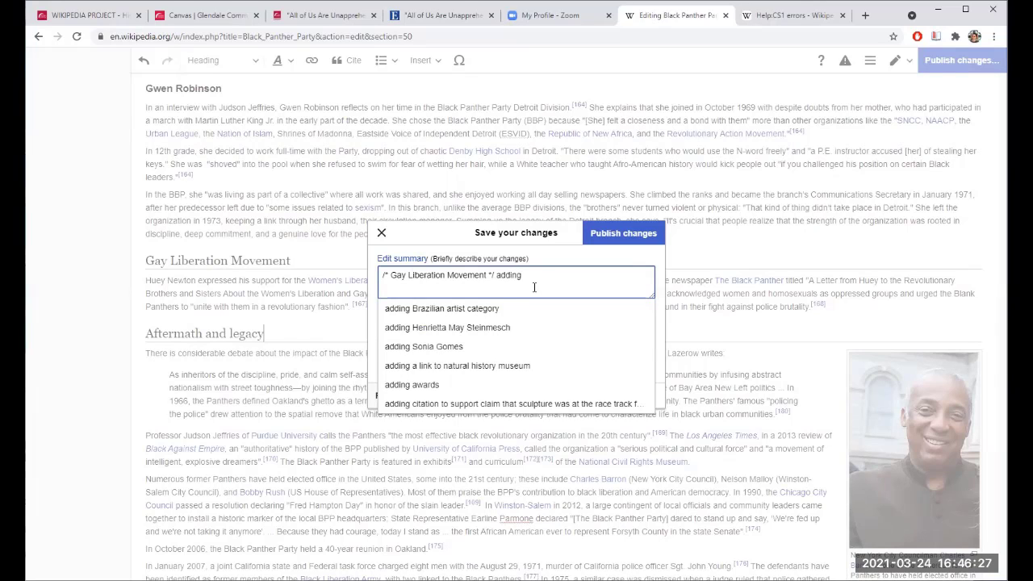
type(" information about")
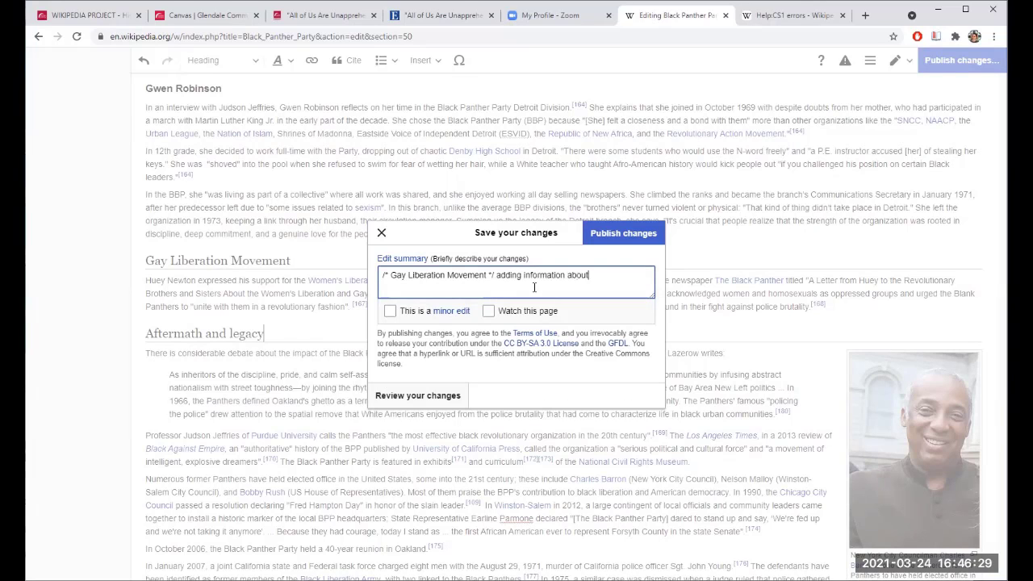
type(" police brutalit and")
key("BackSpace")
key("BackSpace")
type("ity and a source")
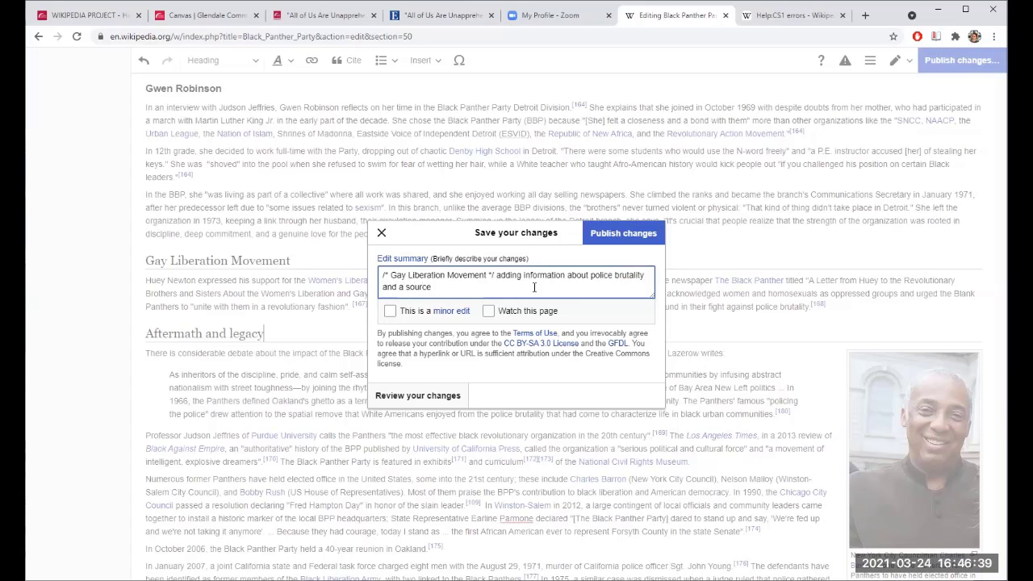
left_click(615, 243)
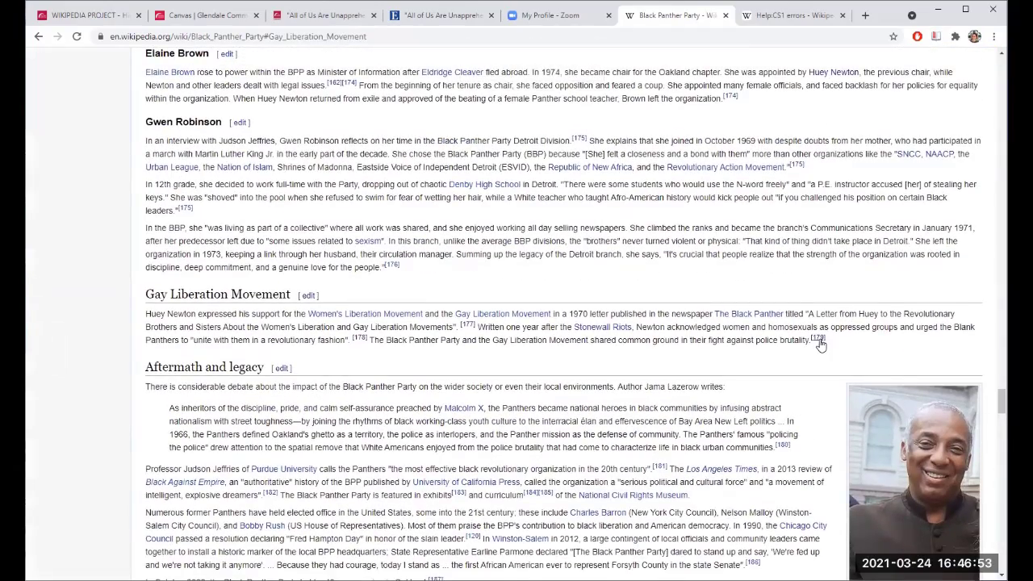
Examine the new citation in the published Gay Liberation Movement section and its entry in the References list
mouse_move(820, 343)
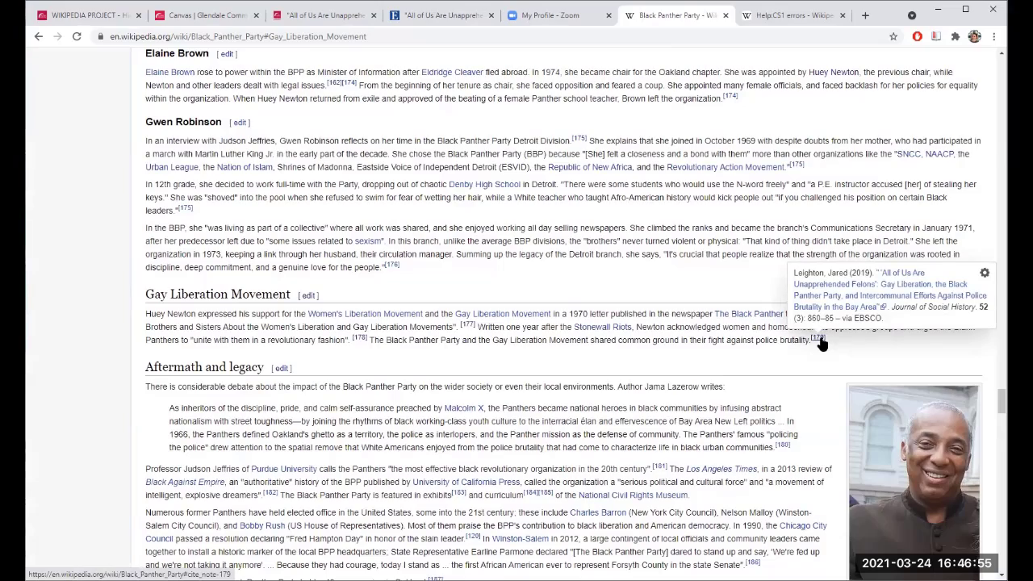
left_click(820, 344)
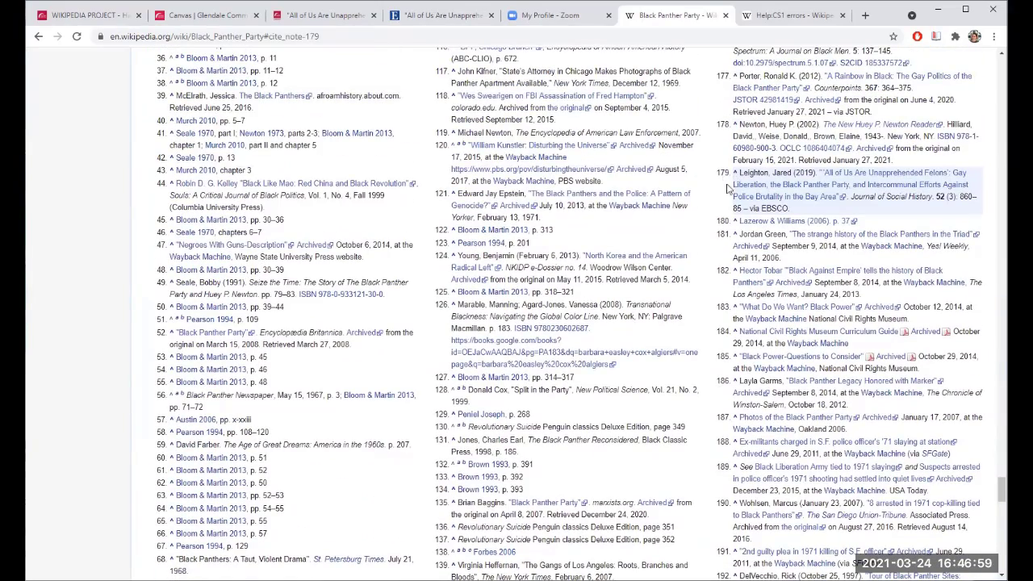
scroll(739, 197, "up", 10)
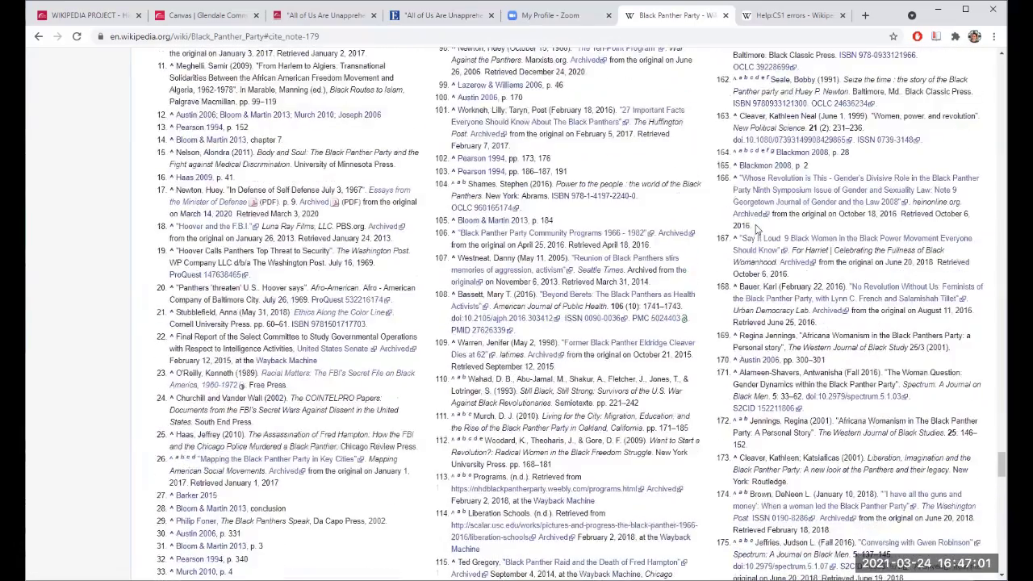
scroll(368, 367, "up", 10)
scroll(881, 353, "down", 4)
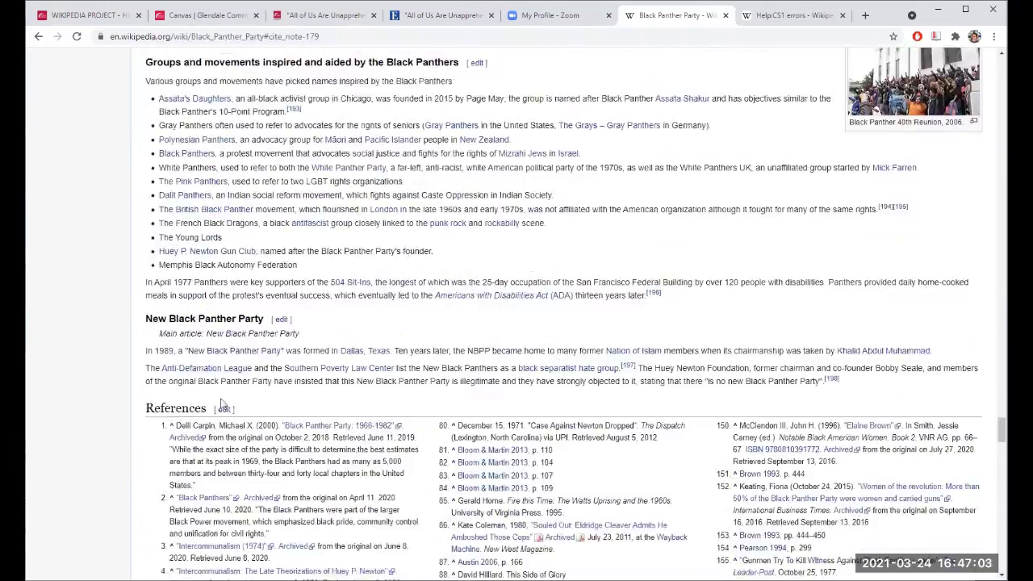
left_click_drag(1000, 430, 1001, 335)
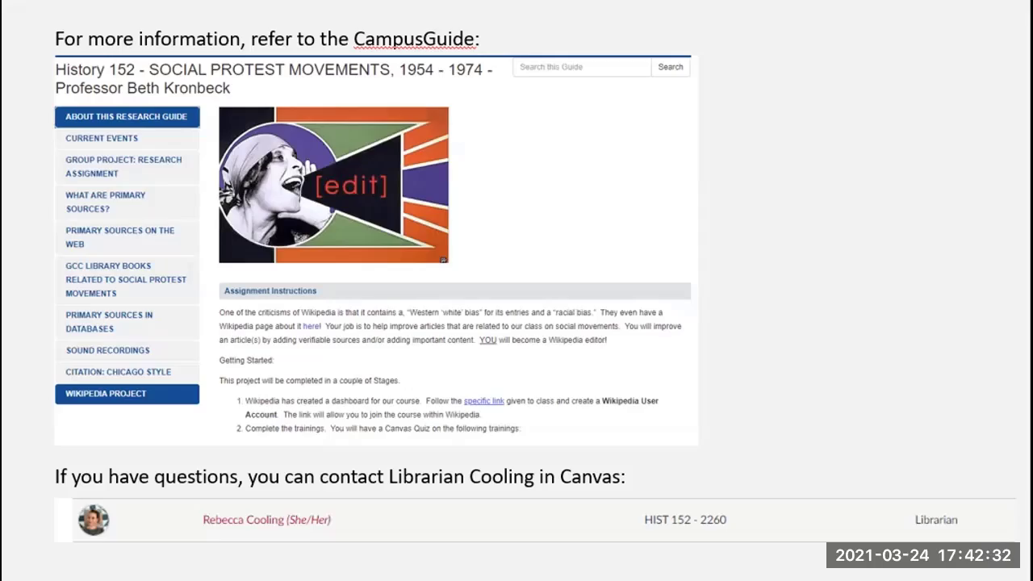